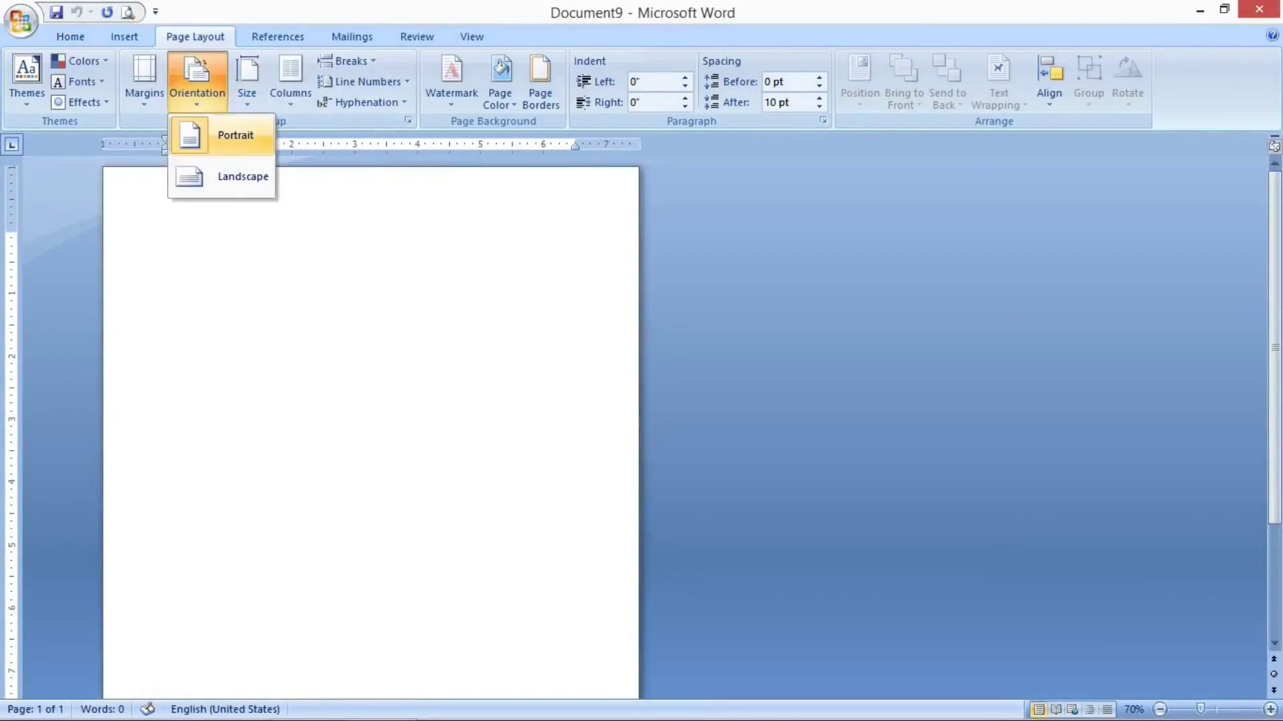
- Set the page to landscape A4 and reduce all four margins to zero so the text area reaches the page edges
left_click(246, 87)
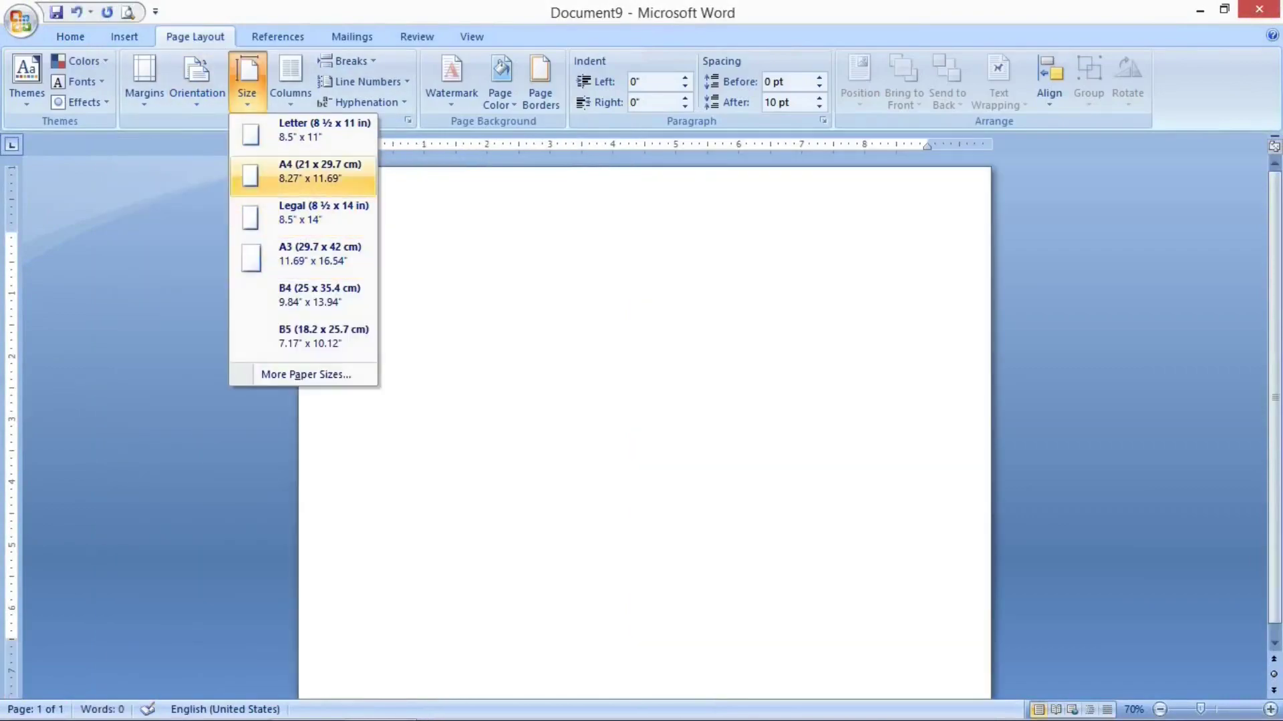
left_click(319, 171)
left_click_drag(949, 145, 1004, 145)
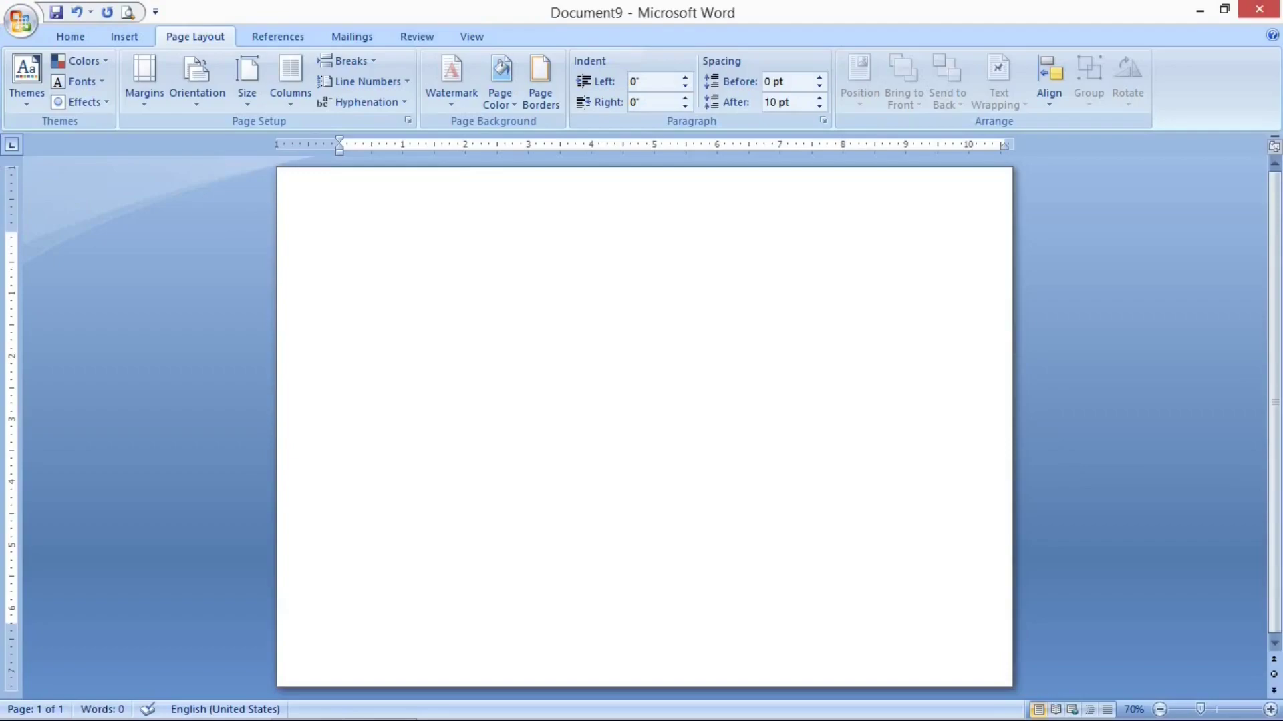
left_click_drag(339, 143, 277, 142)
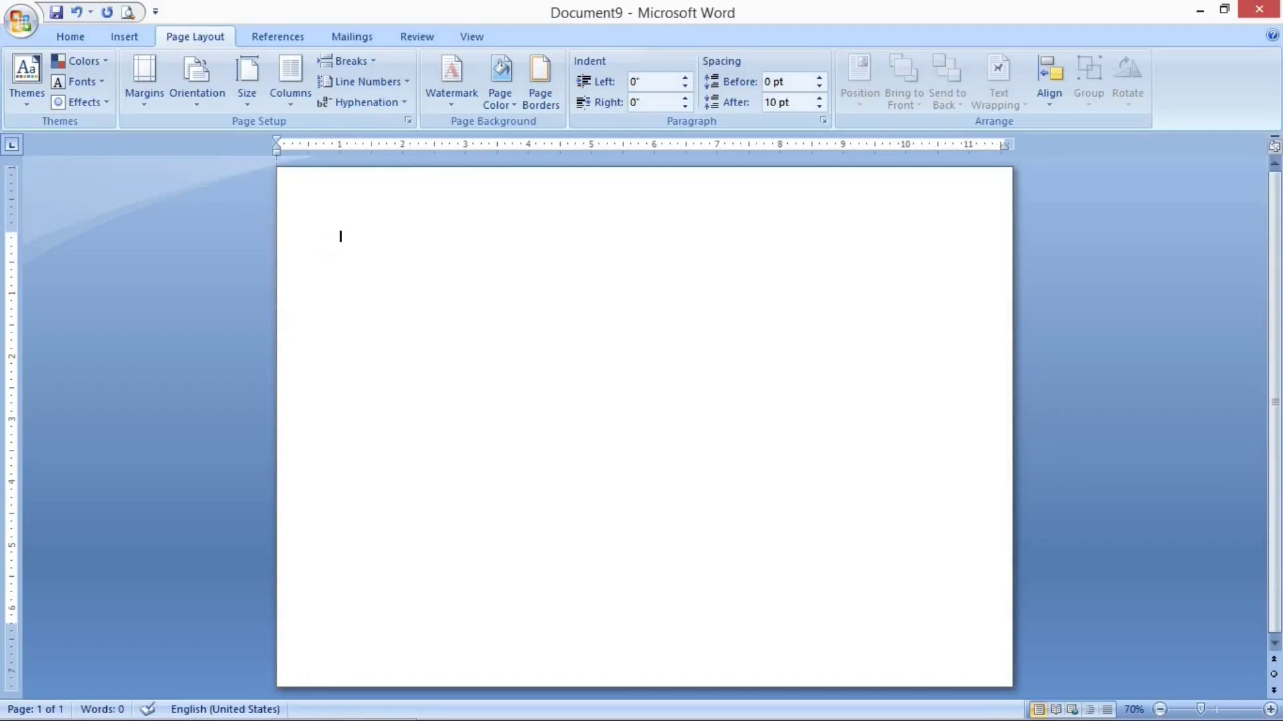
left_click_drag(1004, 145, 1012, 145)
left_click_drag(11, 233, 11, 167)
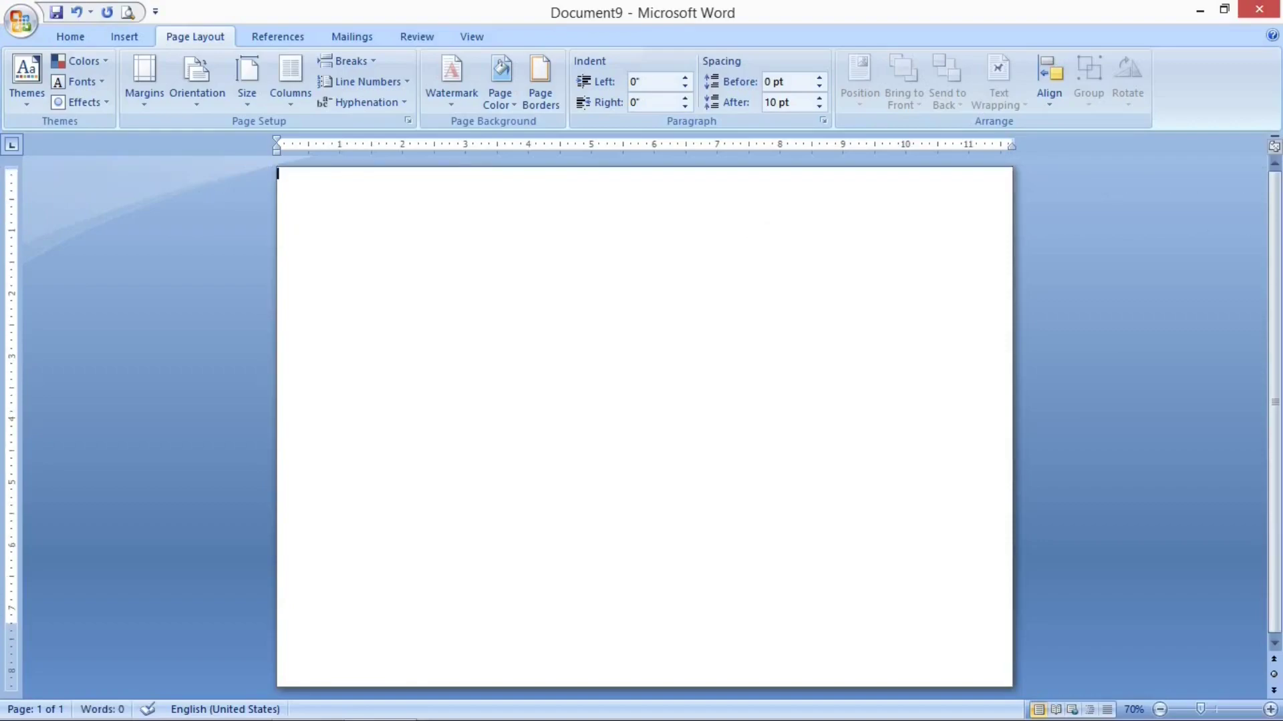
left_click_drag(11, 623, 11, 687)
- Draw a rectangle about 11.17" wide and 7.67" tall just inside the page edges
left_click(124, 36)
left_click(284, 77)
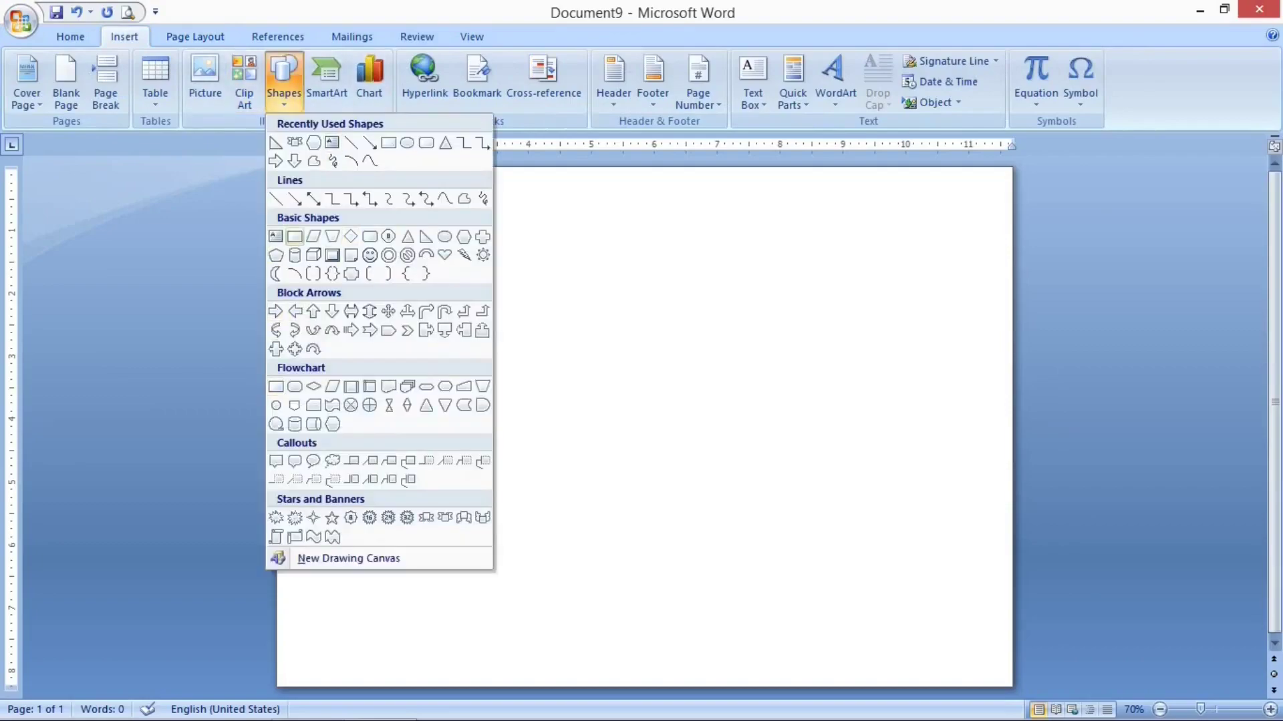
left_click(293, 235)
mouse_move(296, 185)
left_mouse_down()
mouse_move(724, 312)
mouse_move(957, 497)
mouse_move(967, 617)
mouse_move(998, 669)
left_mouse_up()
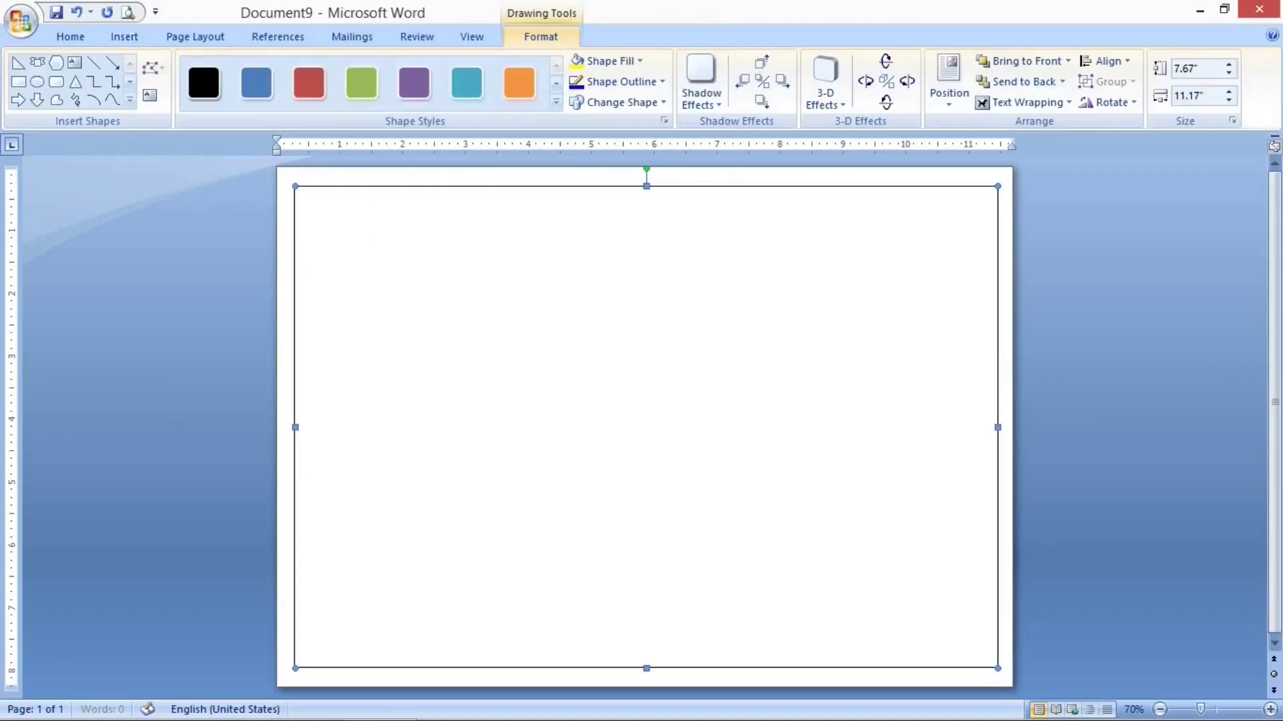
- Remove the rectangle's fill and set its outline weight to 20 pt
left_click(604, 61)
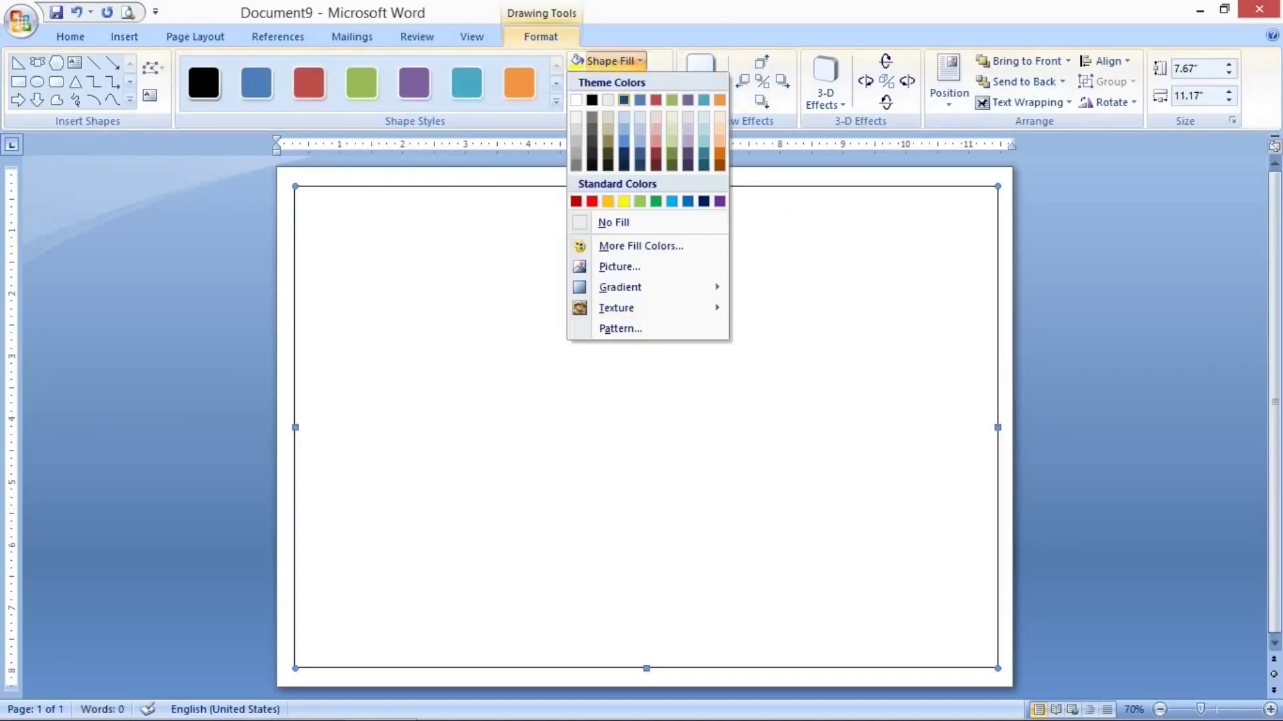
left_click(615, 220)
left_click(621, 82)
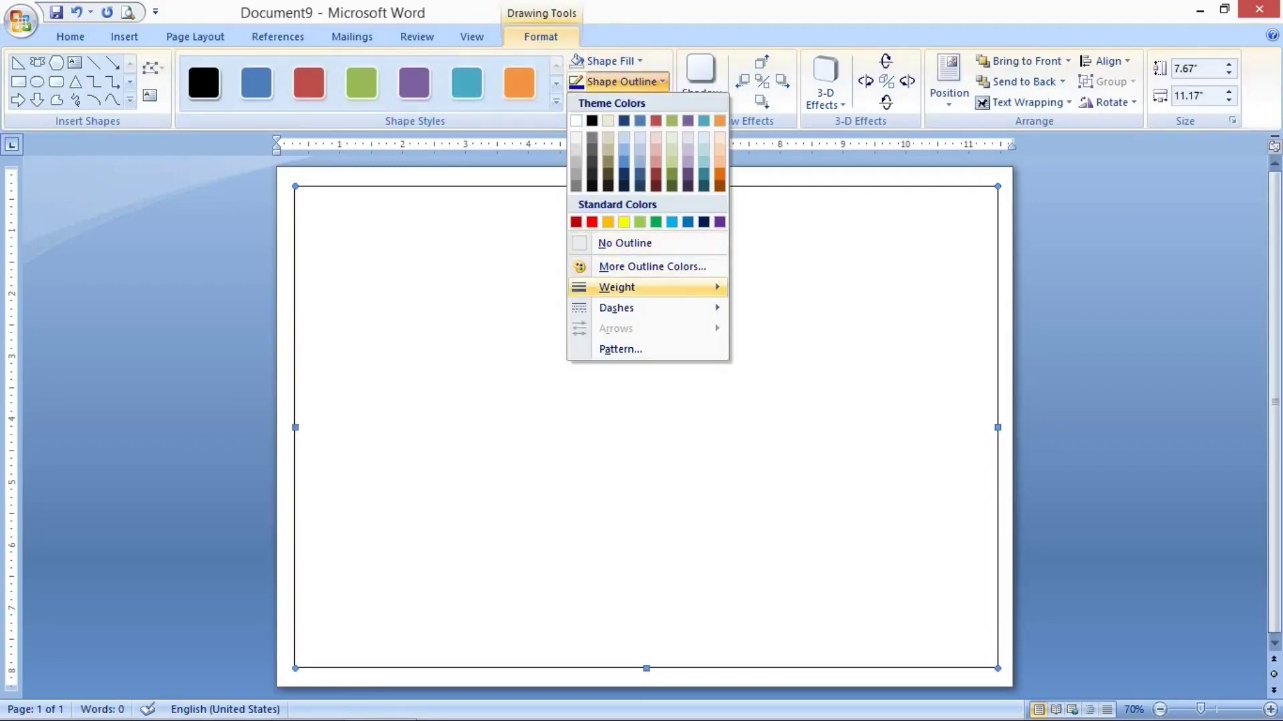
mouse_move(642, 308)
left_click(788, 431)
left_click(730, 316)
key("BackSpace")
key("BackSpace")
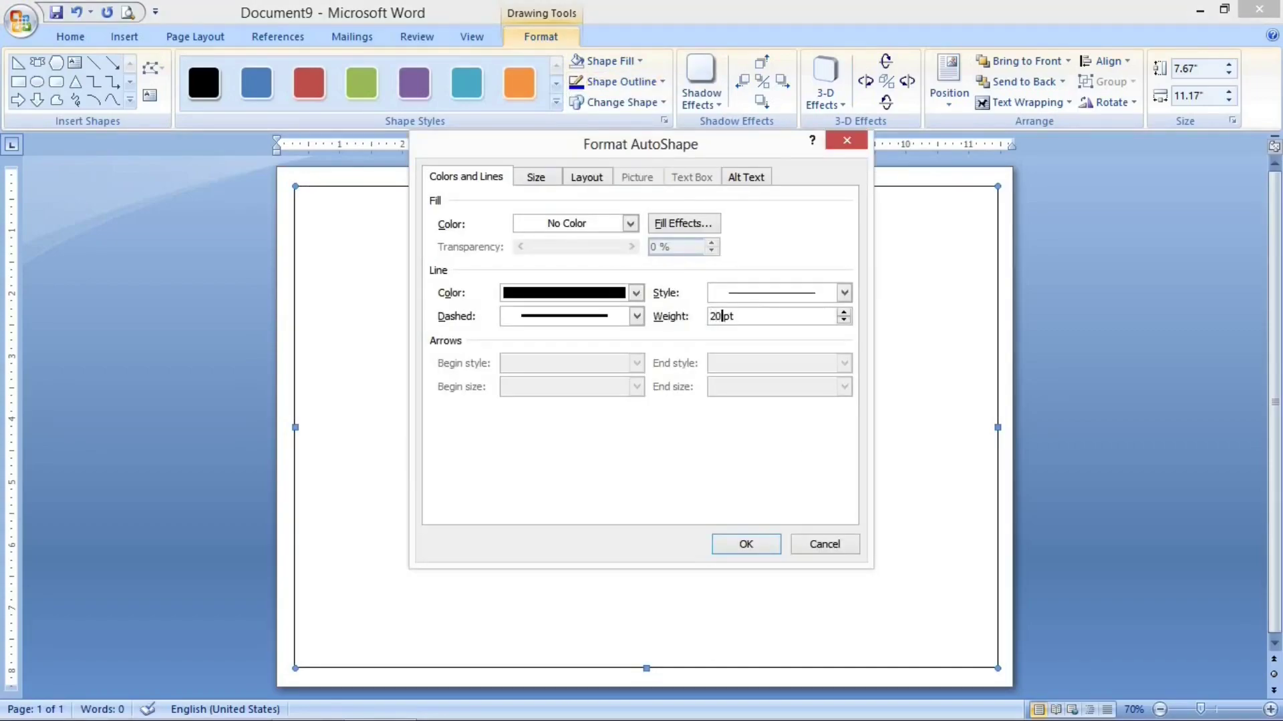
type("20")
left_click(745, 544)
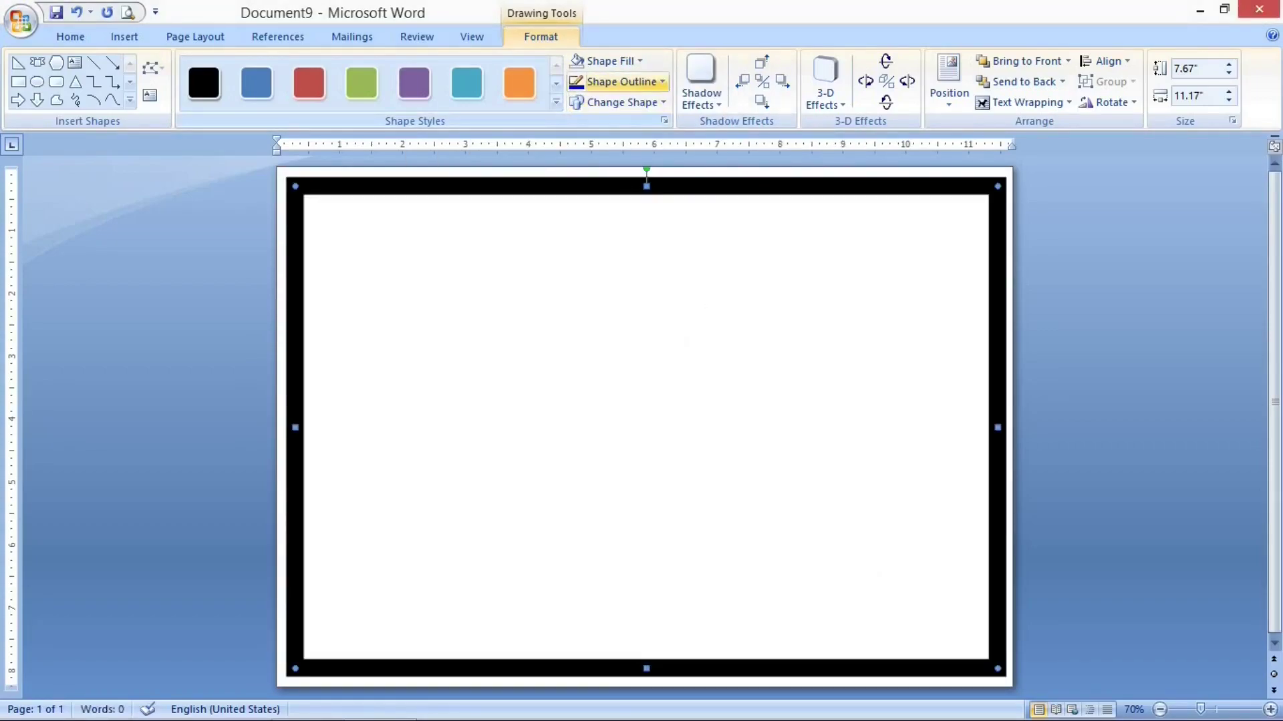
- Color the rectangle's outline light blue and apply the Dark upward diagonal line pattern to it
left_click(624, 82)
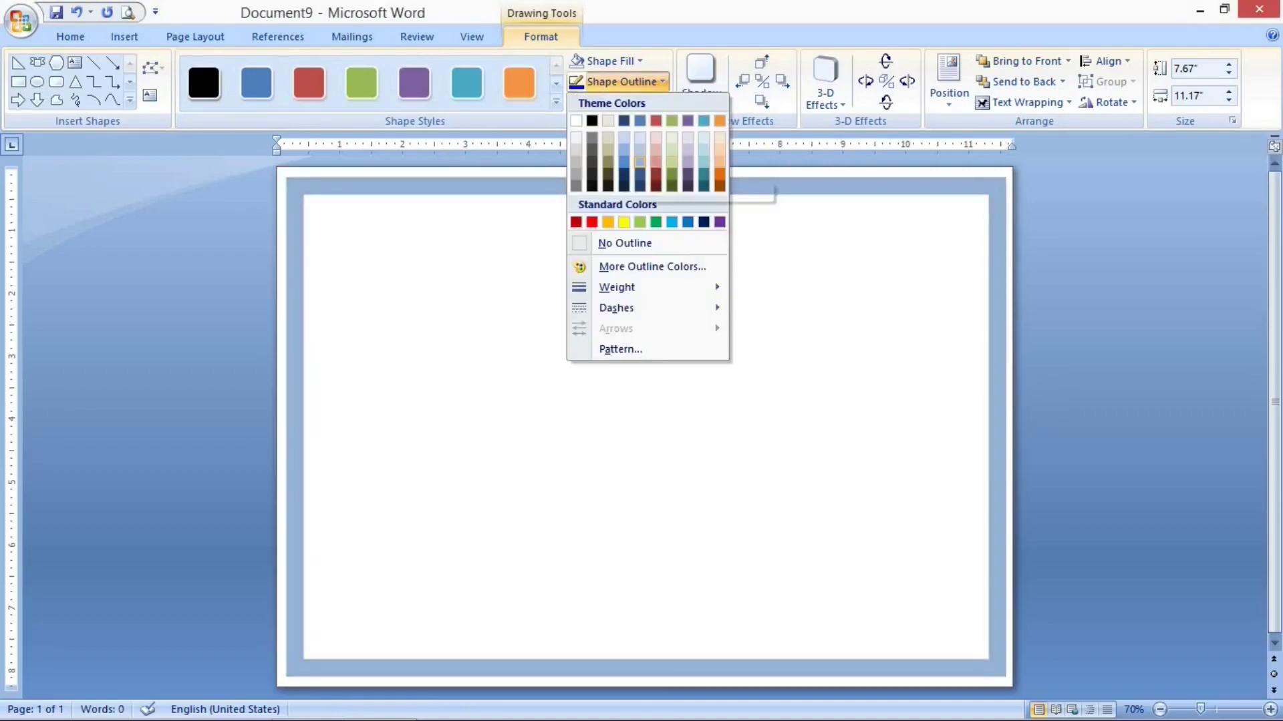
left_click(623, 148)
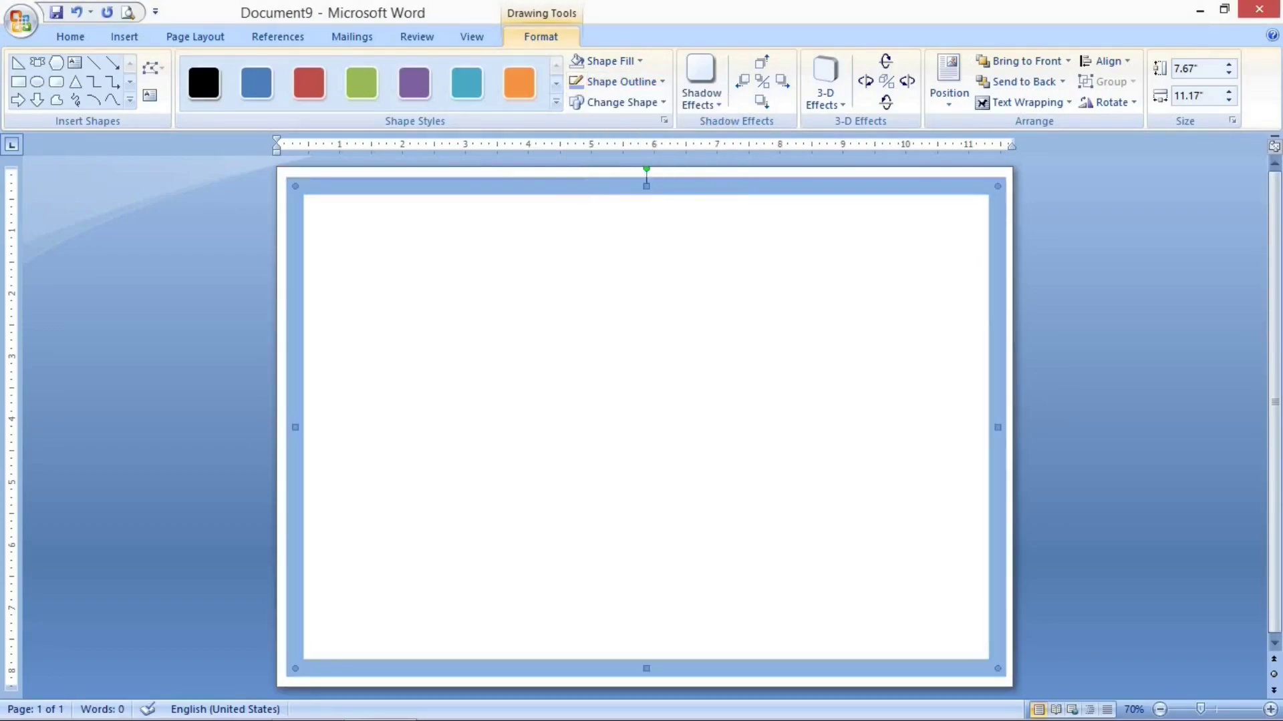
left_click(621, 81)
left_click(610, 347)
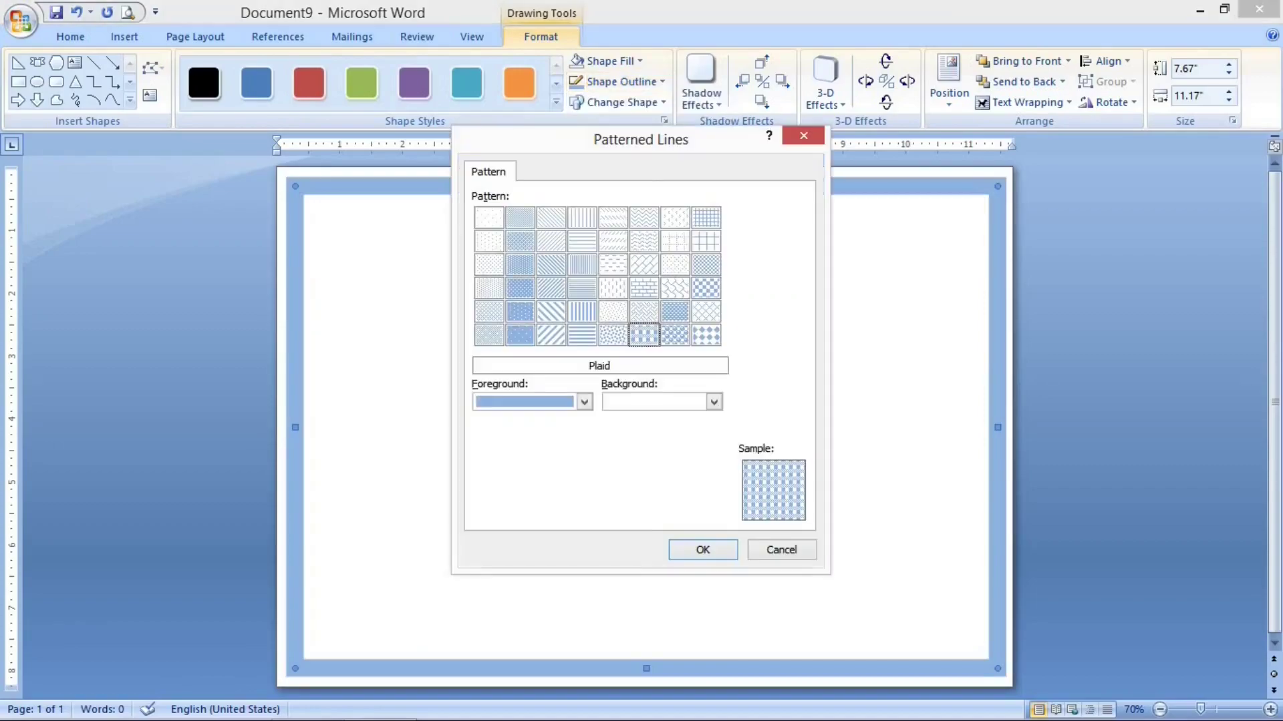
left_click(551, 288)
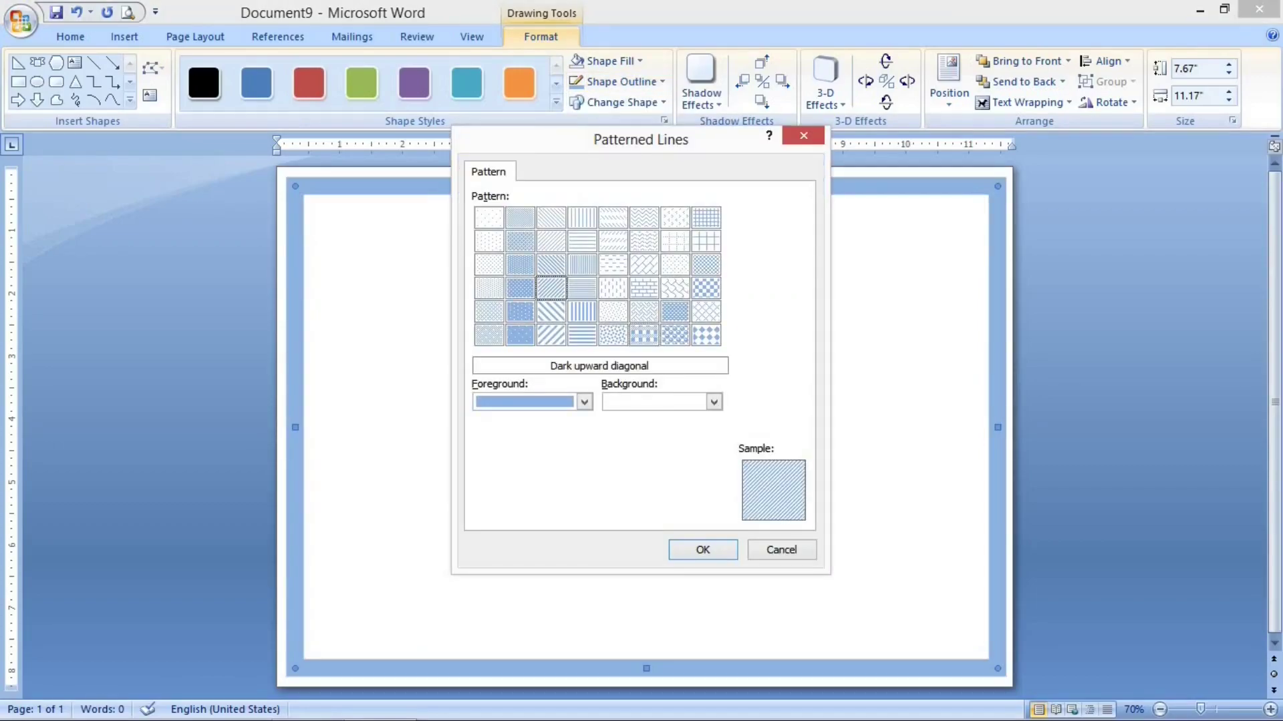
left_click(702, 549)
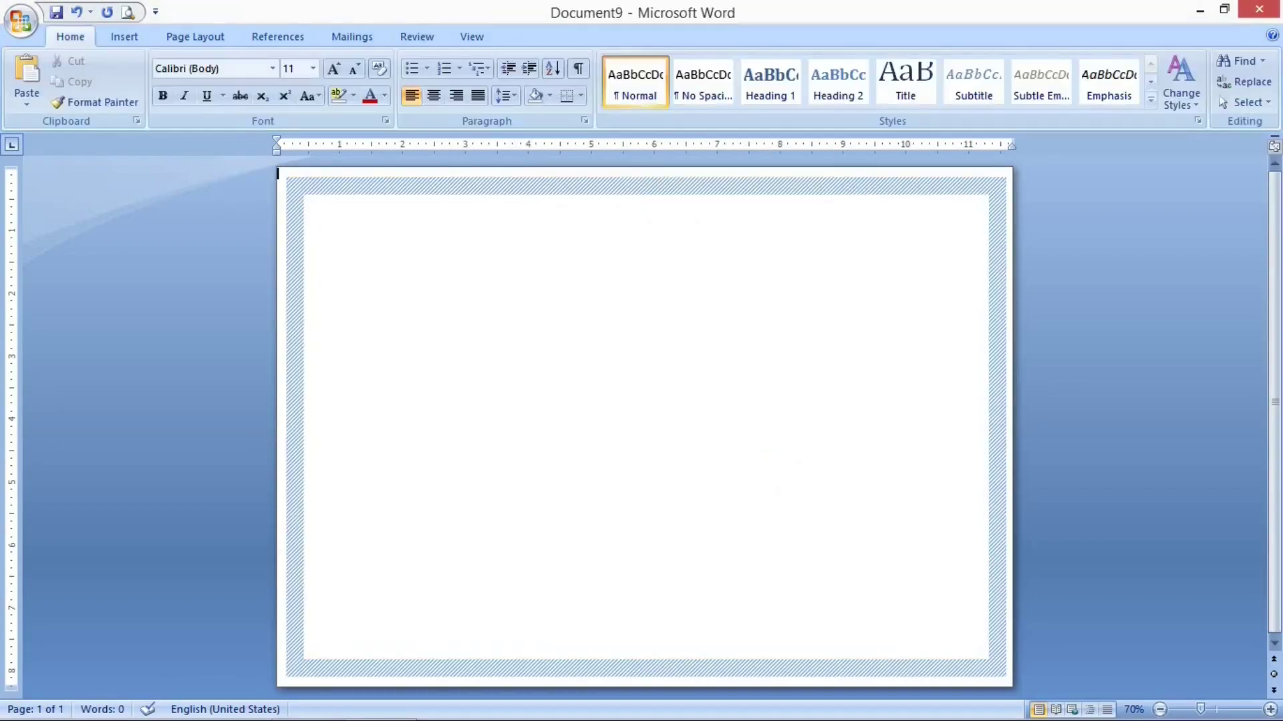
left_click(125, 36)
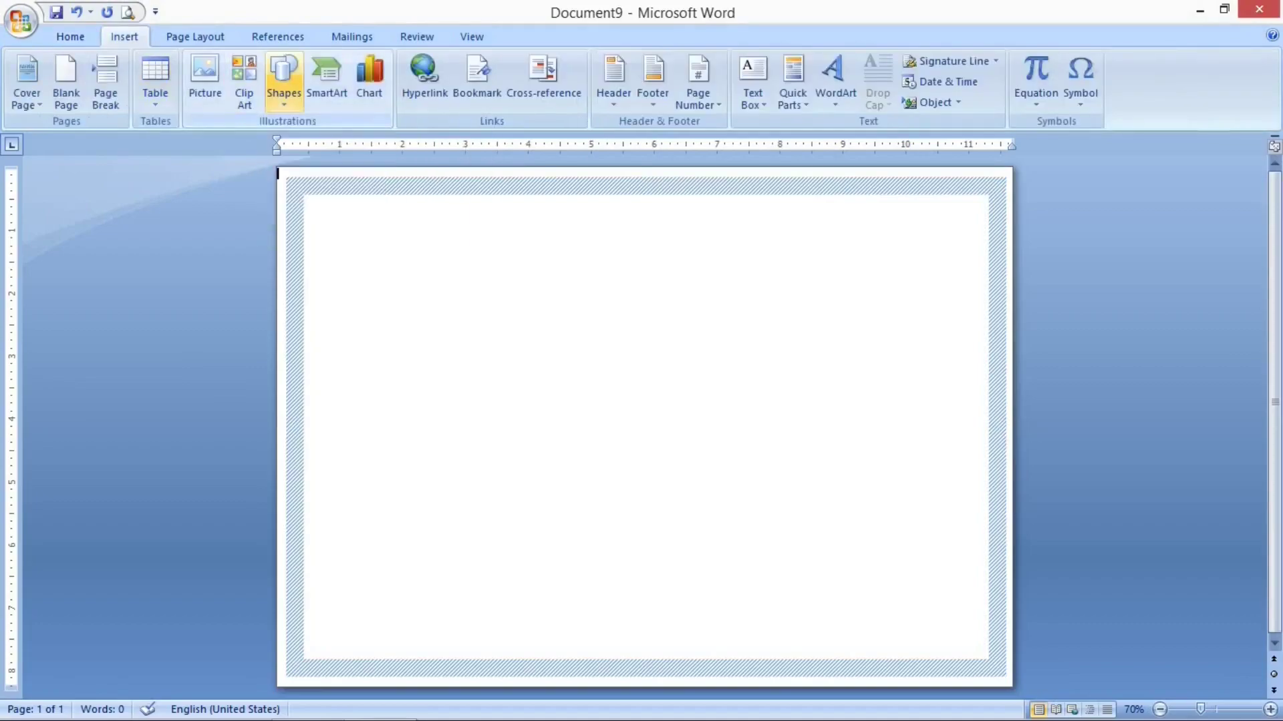
left_click(284, 80)
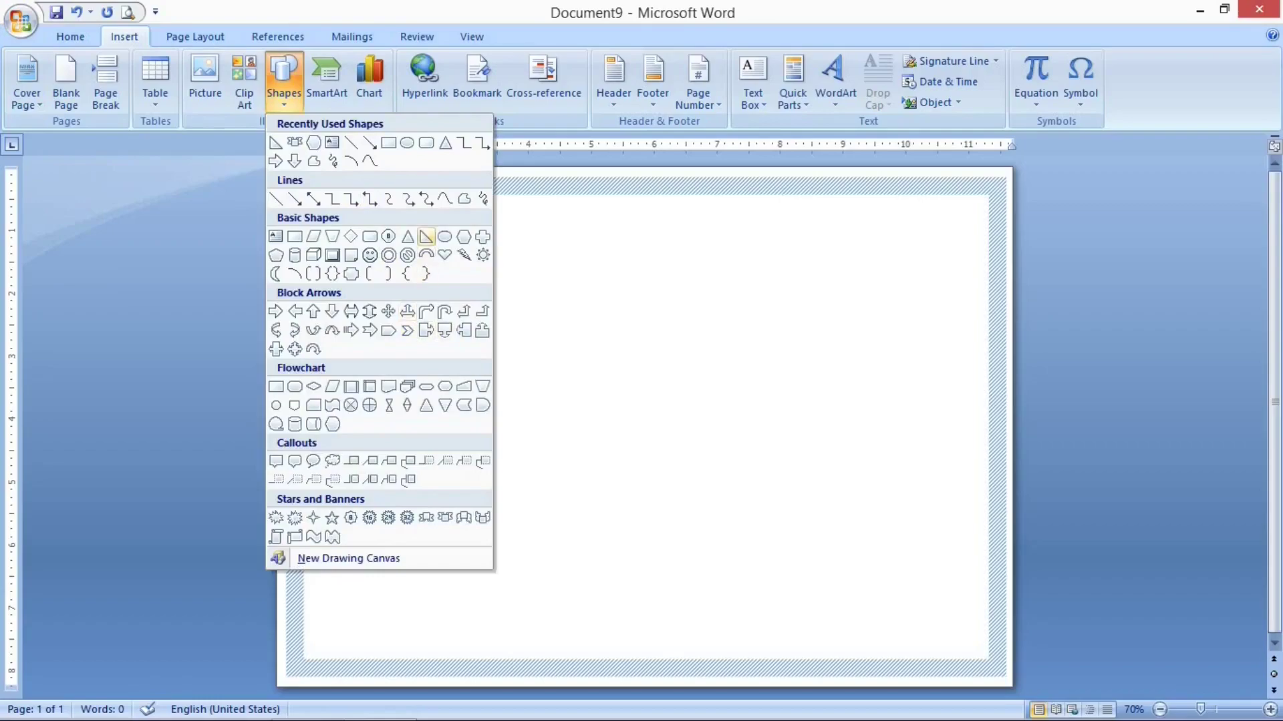
left_click(425, 236)
left_click(427, 239)
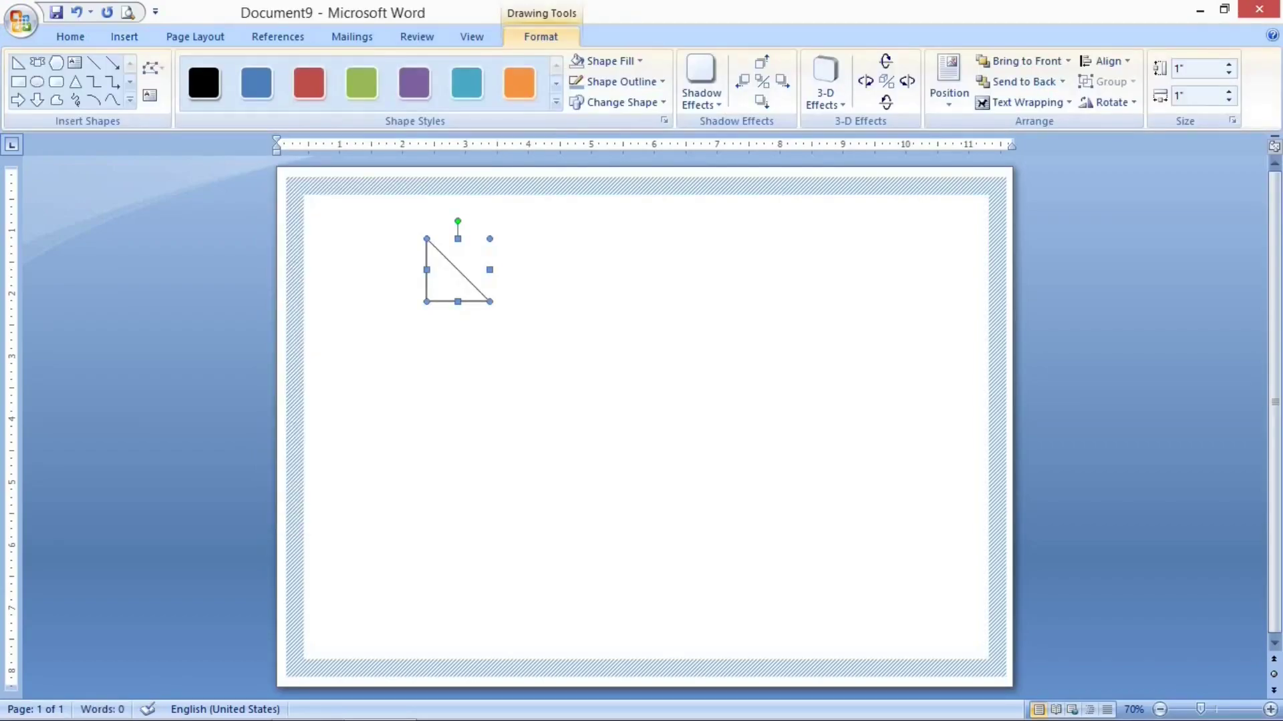
key("Delete")
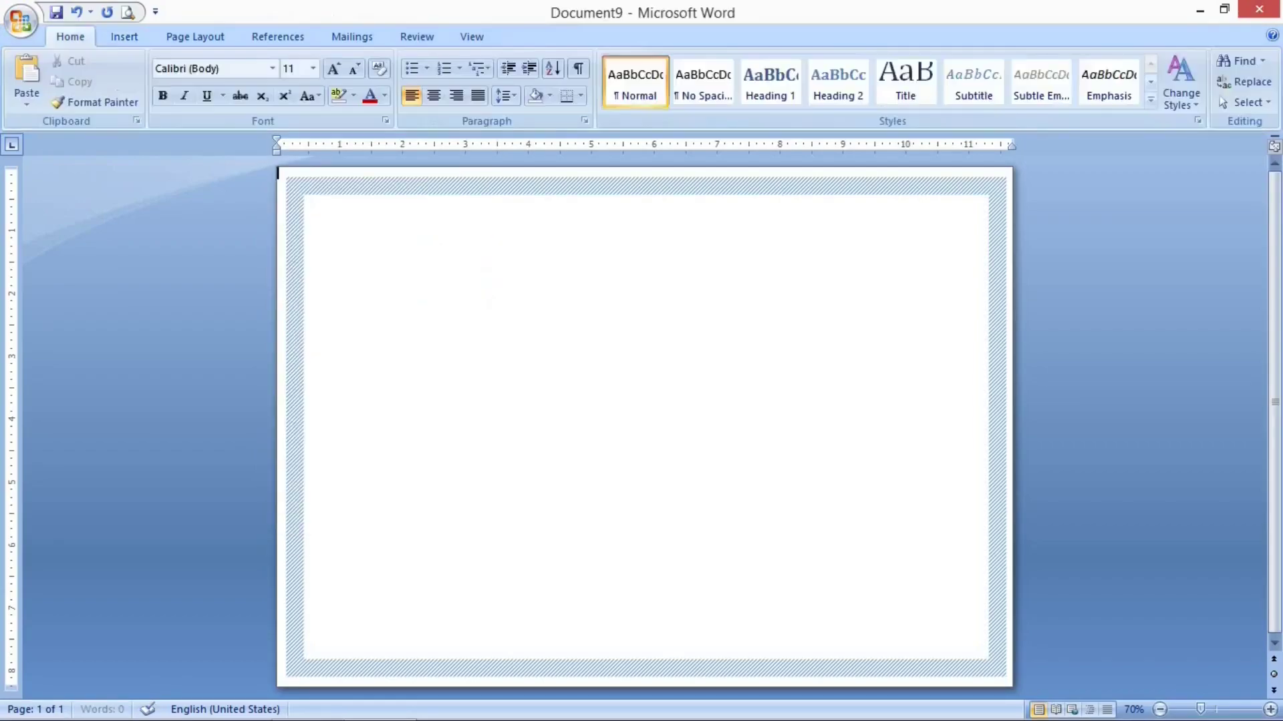
left_click(125, 37)
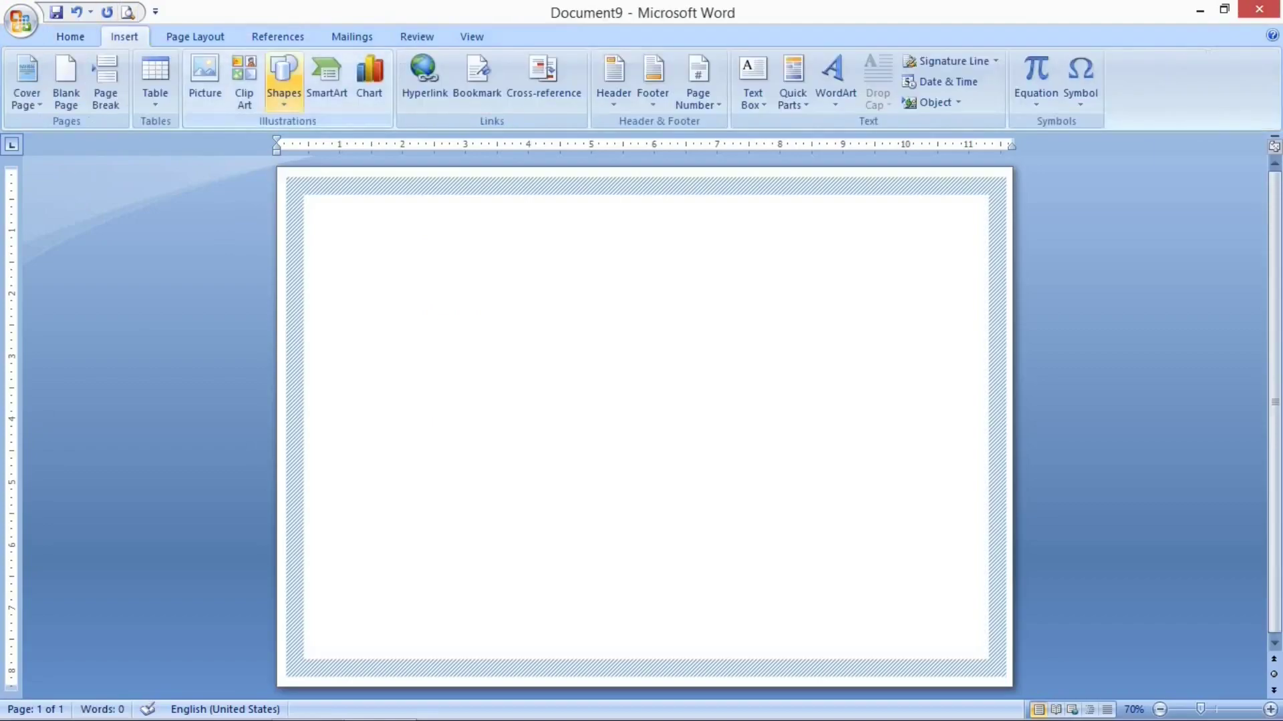
left_click(284, 80)
left_click(426, 236)
left_click(425, 236)
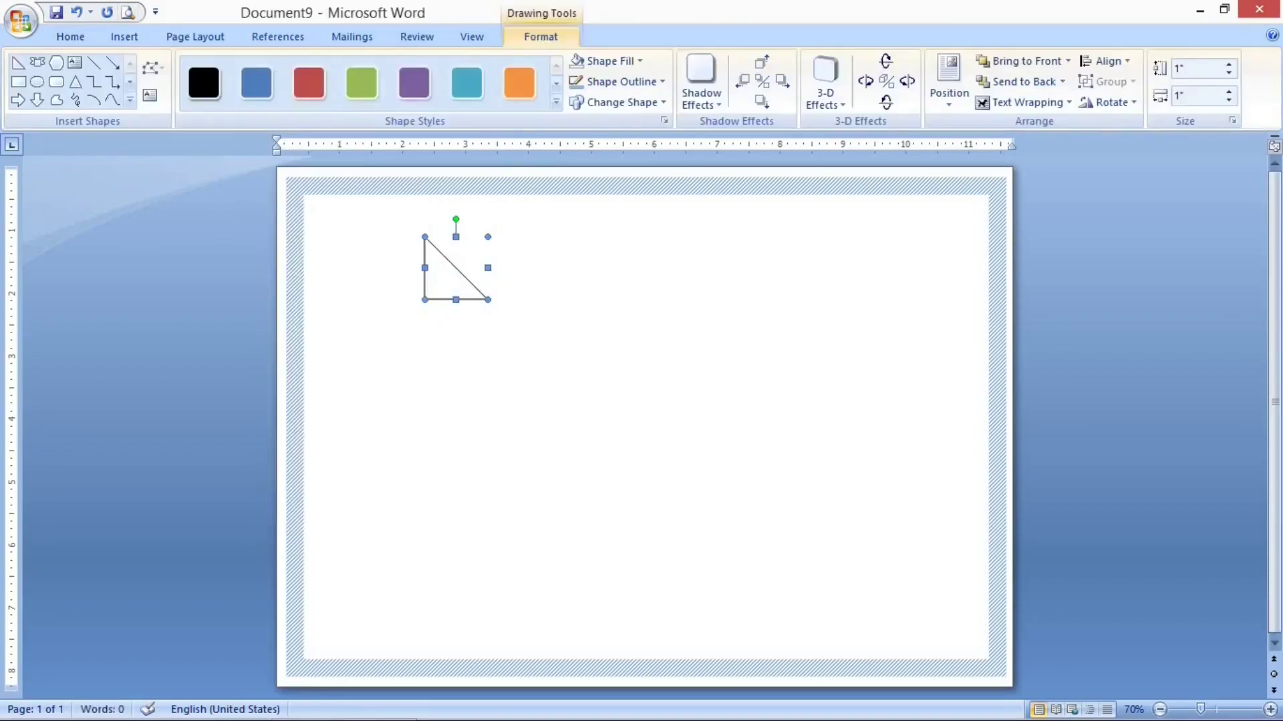
key("Delete")
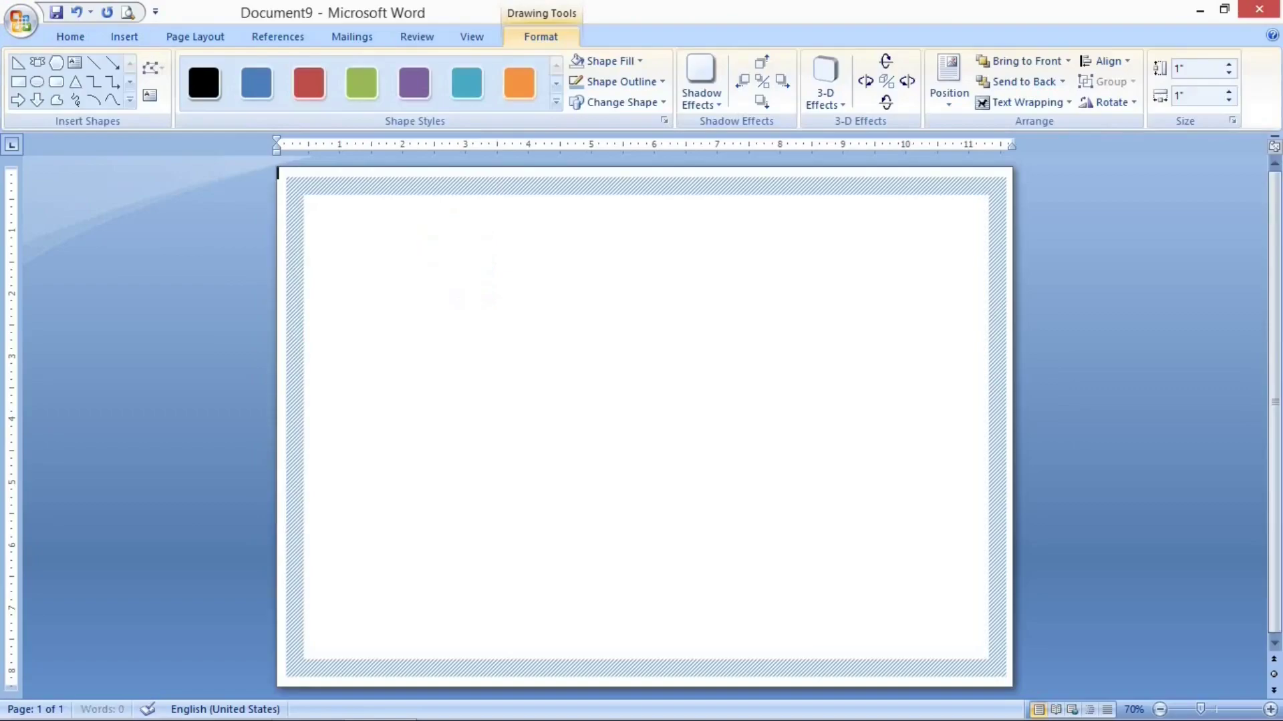
- Draw a right triangle about 3" in size at the frame's upper-left corner and rotate it 90° clockwise so its right angle faces that corner
left_click(124, 37)
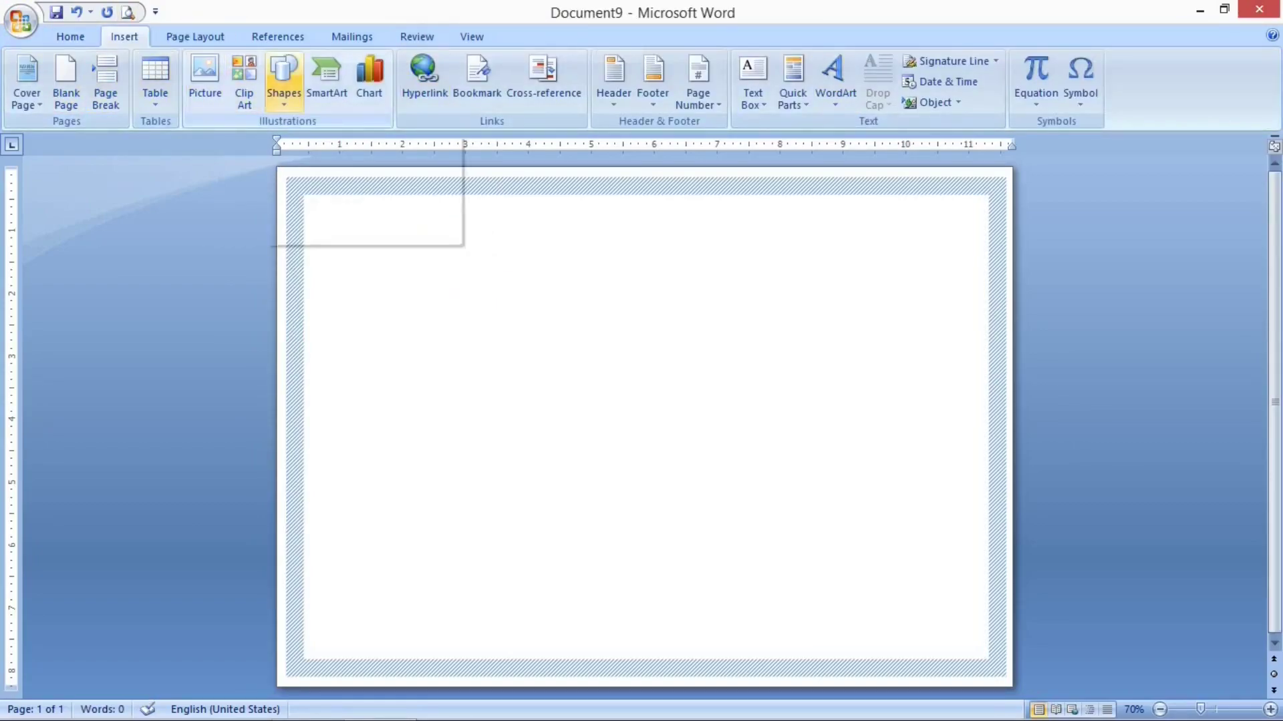
left_click(284, 80)
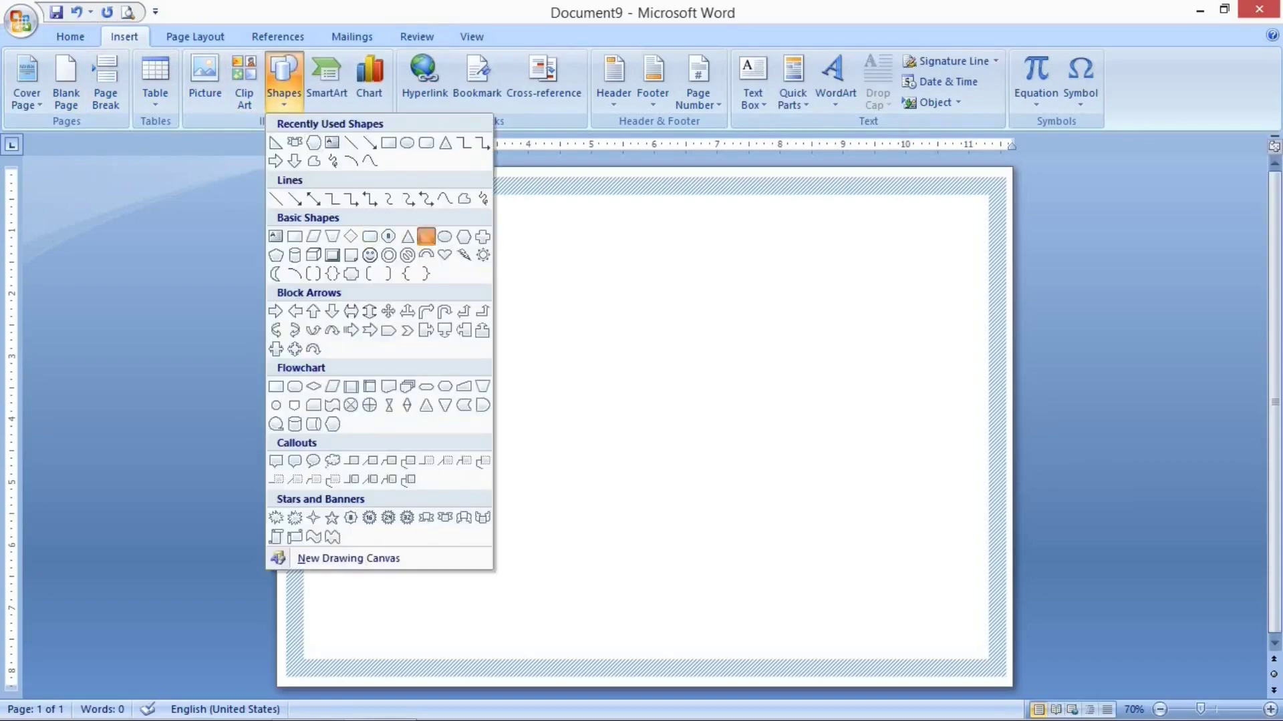
left_click(427, 235)
mouse_move(290, 187)
left_mouse_down()
mouse_move(375, 327)
mouse_move(507, 332)
mouse_move(452, 358)
mouse_move(481, 372)
left_mouse_up()
left_click_drag(385, 169, 496, 279)
left_click(277, 173)
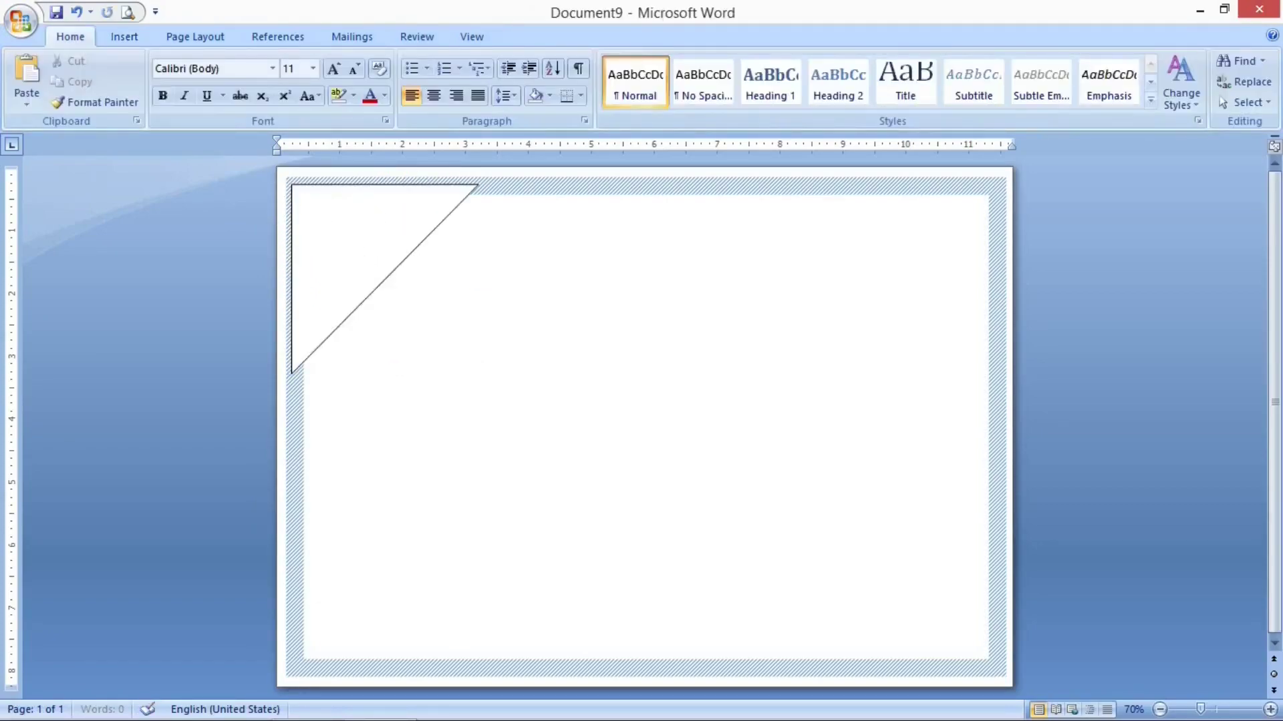
- Nudge the triangle up and left until its edges align with the frame's outer upper-left corner
left_click(354, 247)
key("ctrl+Up")
key("ctrl+Up")
key("ctrl+Up")
key("ctrl+Left")
key("ctrl+Left")
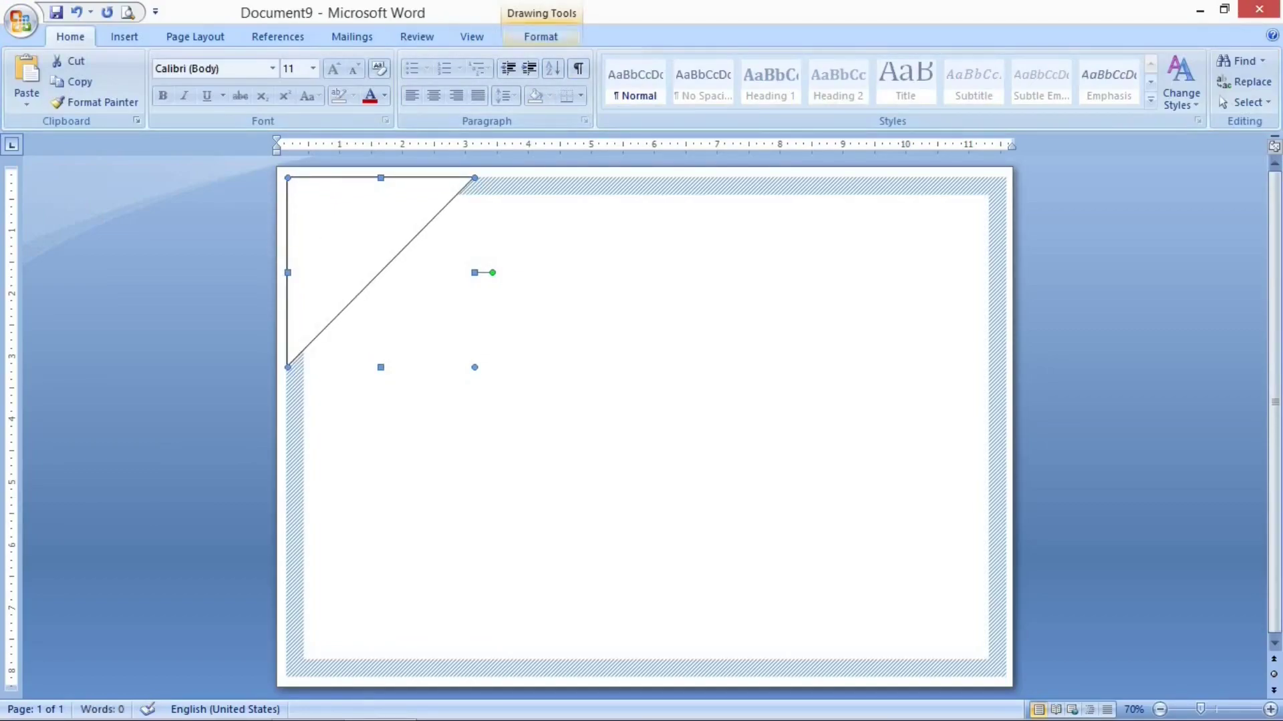
- Remove the corner triangle's outline and fill it with dark red
left_click(541, 36)
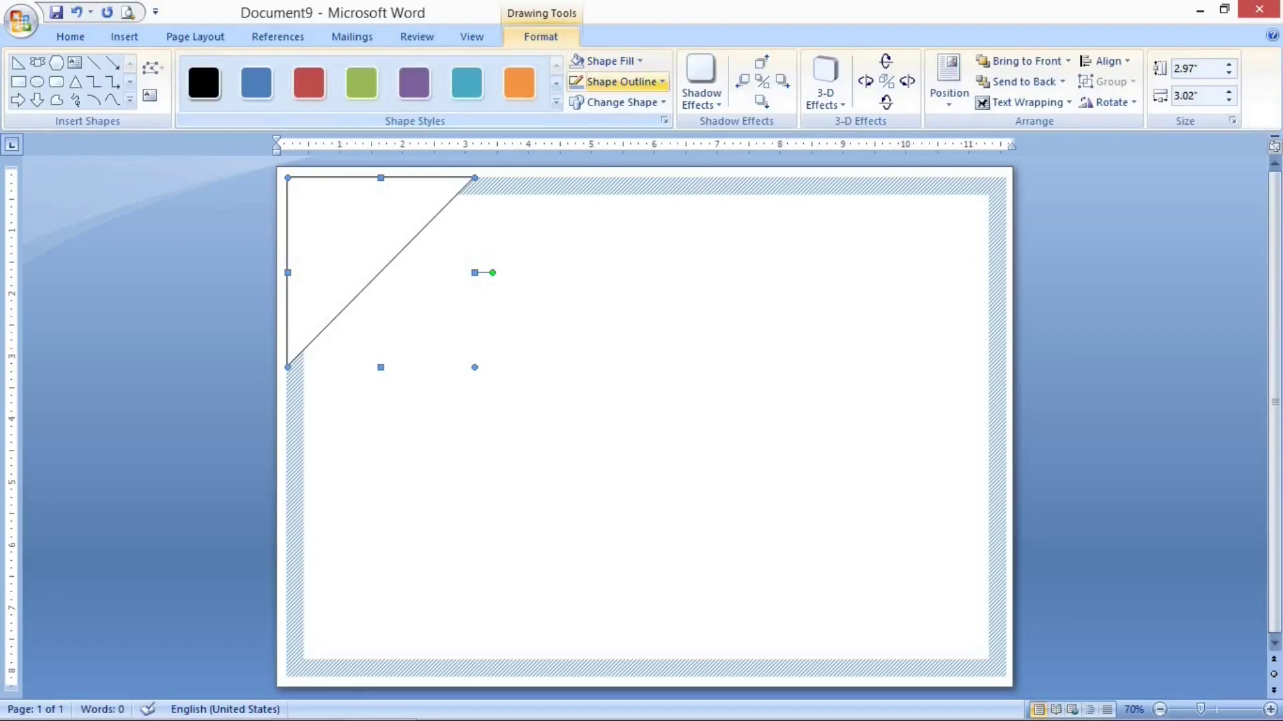
left_click(618, 81)
left_click(610, 244)
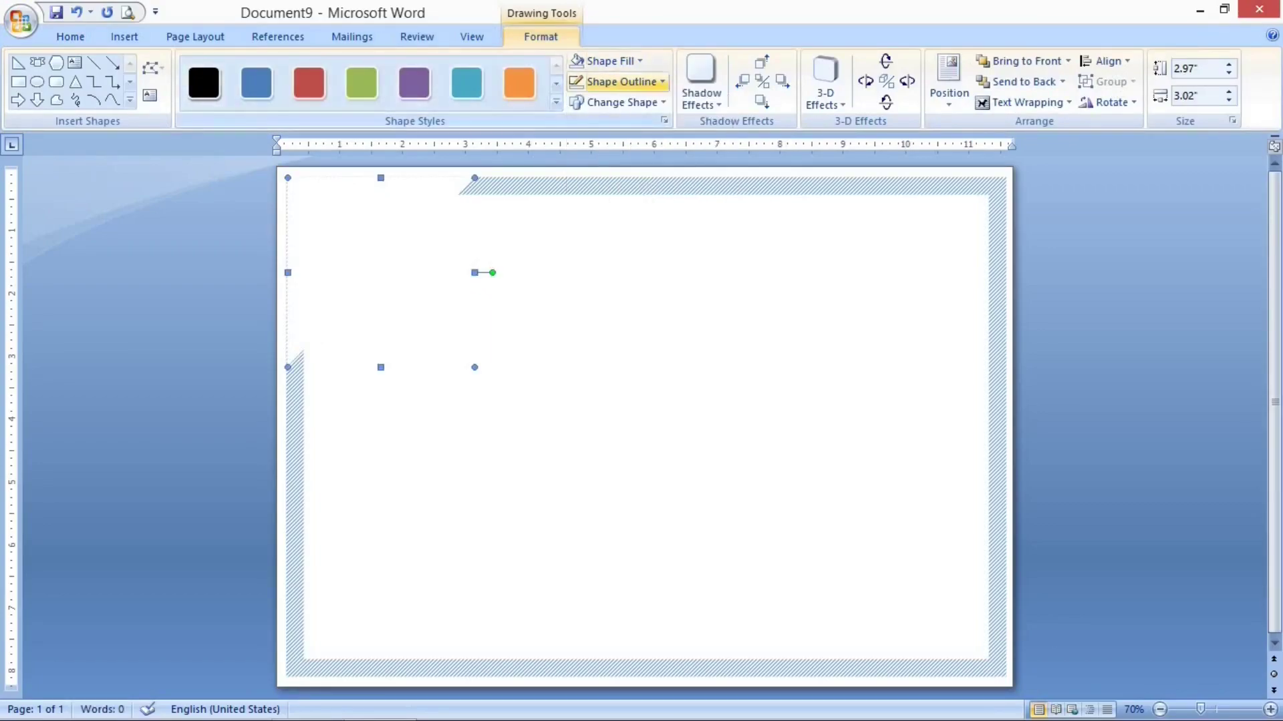
left_click(610, 61)
left_click(592, 201)
key("Escape")
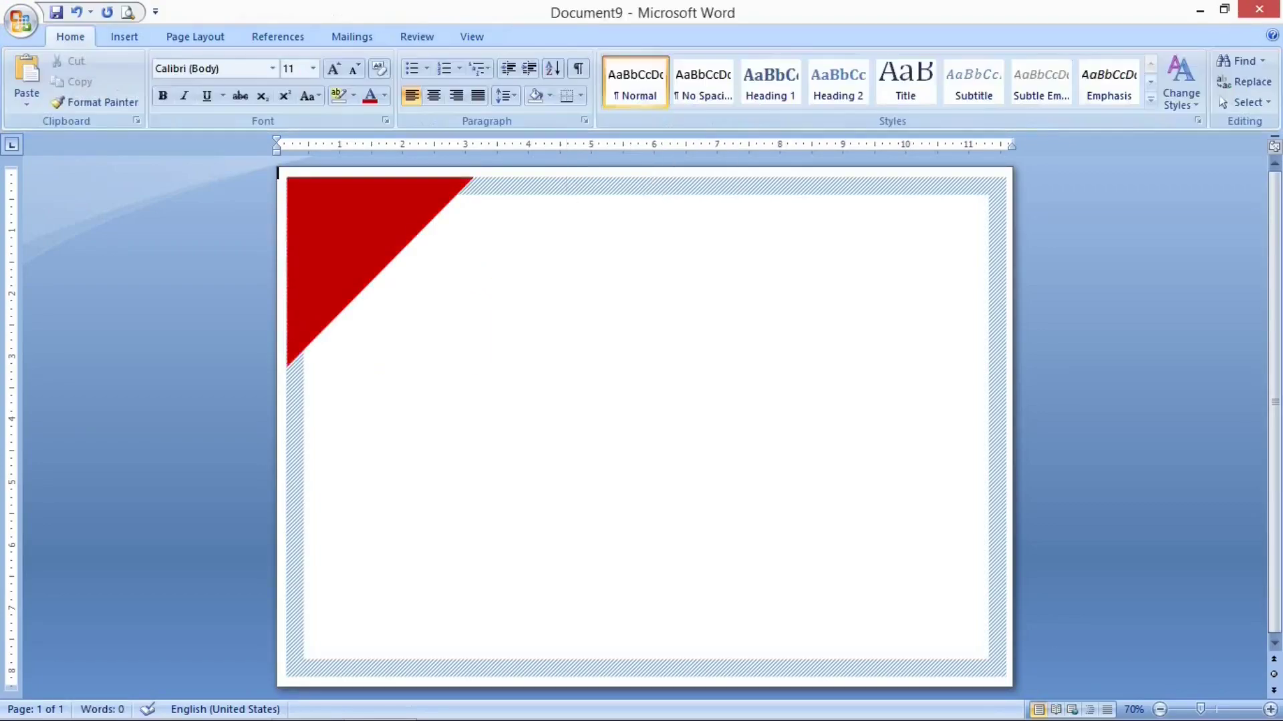
- Add a gray shadow to the red corner triangle and nudge the shadow left and up beyond the triangle's edges
double_click(374, 234)
left_click(740, 80)
left_click(741, 81)
left_click(740, 81)
left_click(741, 80)
left_click(741, 81)
left_click(740, 81)
left_click(762, 62)
left_click(761, 61)
left_click(762, 61)
left_click(762, 61)
left_click(762, 60)
left_click(761, 61)
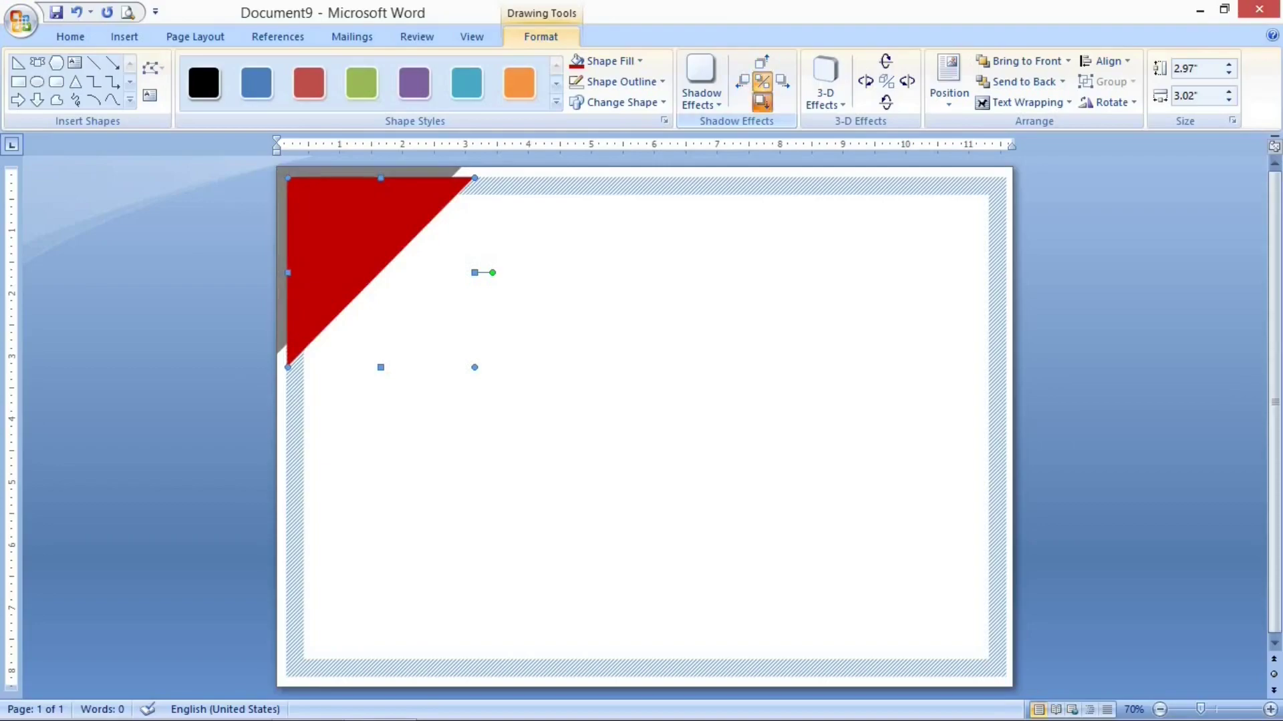
- Duplicate the shadowed red triangle and move the copy to the lower-right area of the page
right_click(364, 236)
left_click(401, 268)
right_click(631, 441)
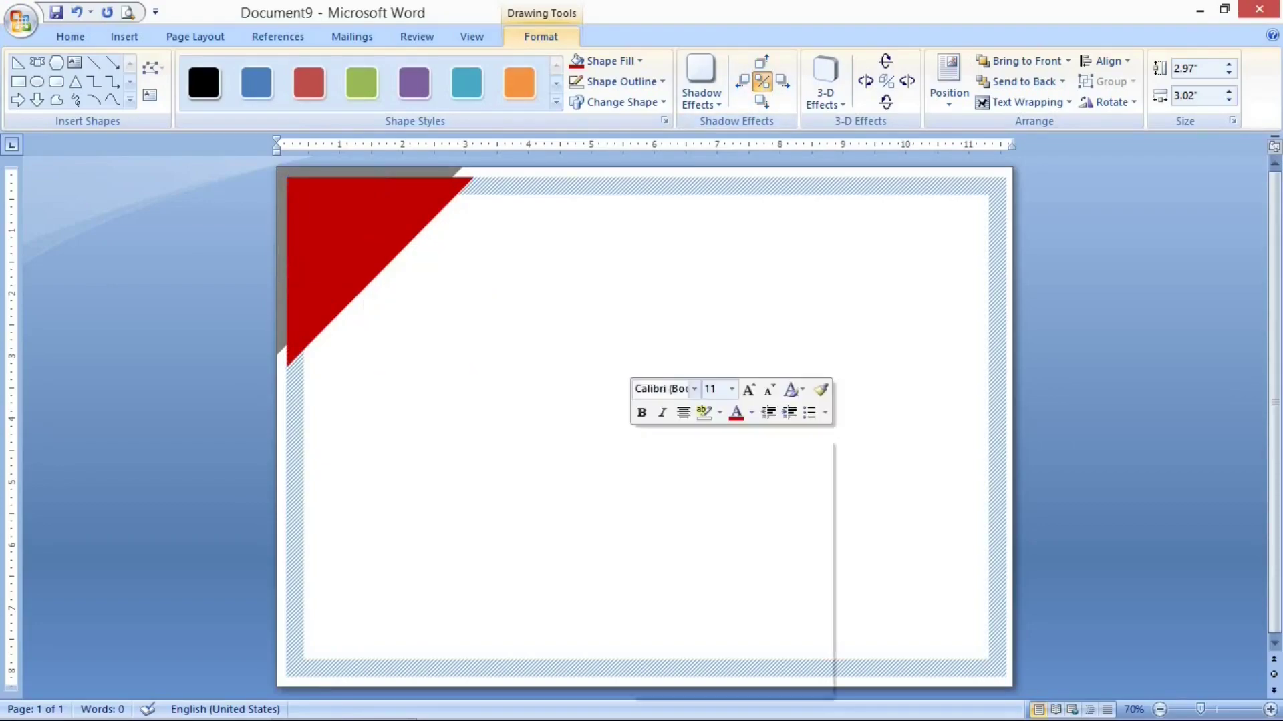
left_click(675, 493)
left_click_drag(399, 192, 833, 511)
- Rotate the copied triangle so its right angle faces the frame's lower-right corner and move it close to that corner
left_click_drag(960, 574, 912, 483)
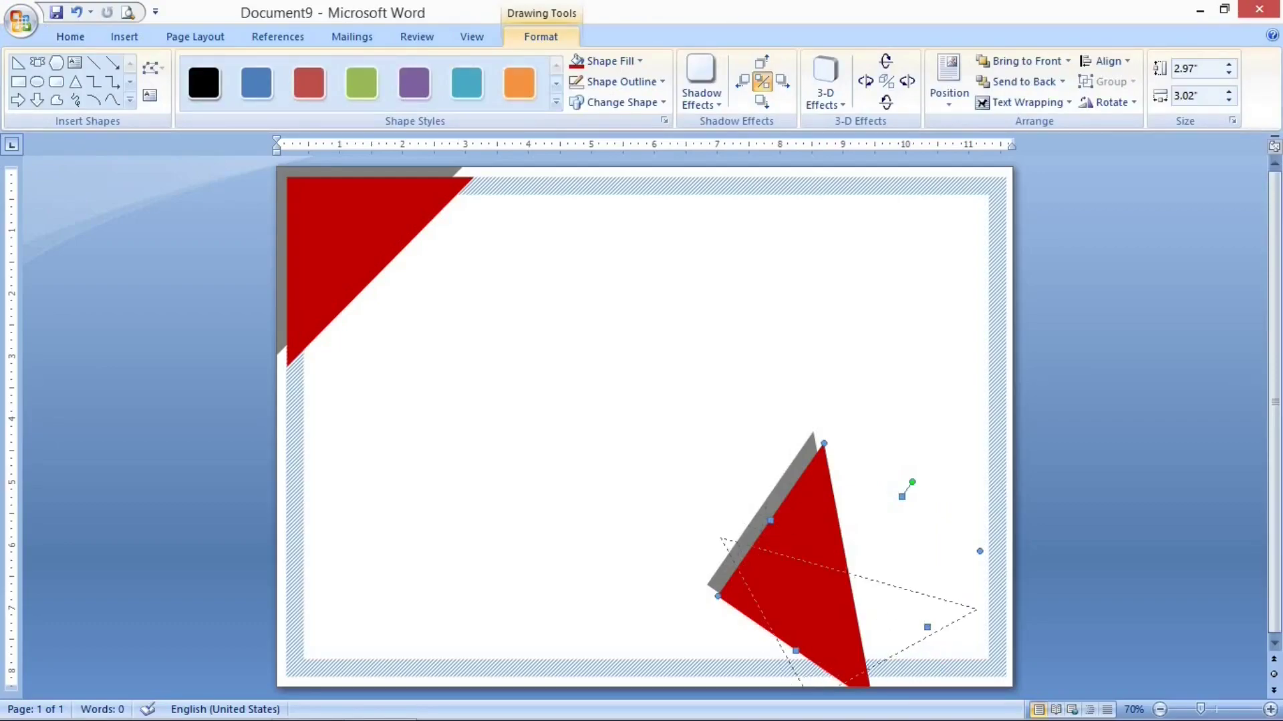
left_click_drag(911, 482, 948, 515)
left_click_drag(888, 602, 941, 613)
- Nudge the copied triangle right and down until its edges align with the frame's outer lower-right corner
key("ctrl+Right")
key("ctrl+Right")
key("ctrl+Right")
key("ctrl+Right")
key("ctrl+Right")
key("ctrl+Right")
key("ctrl+Right")
key("ctrl+Right")
key("ctrl+Right")
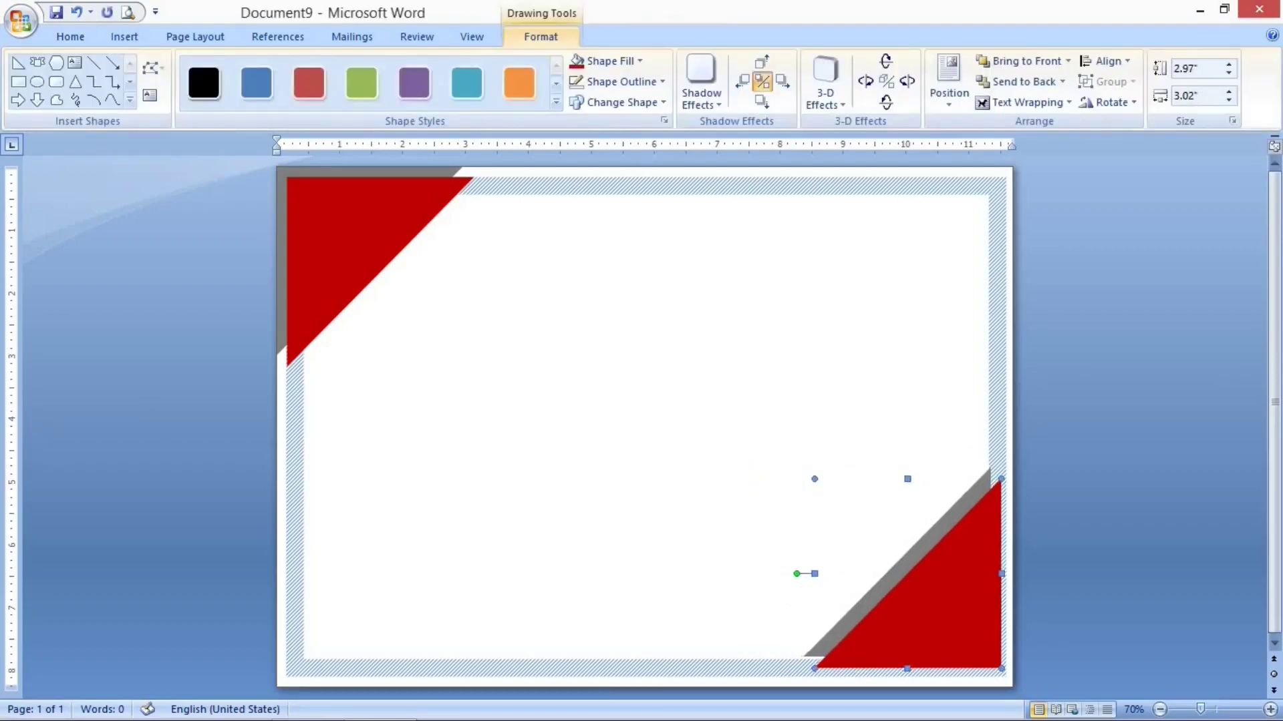
key("ctrl+Down")
key("ctrl+Down")
key("ctrl+Down")
key("ctrl+Down")
key("ctrl+Down")
key("ctrl+Down")
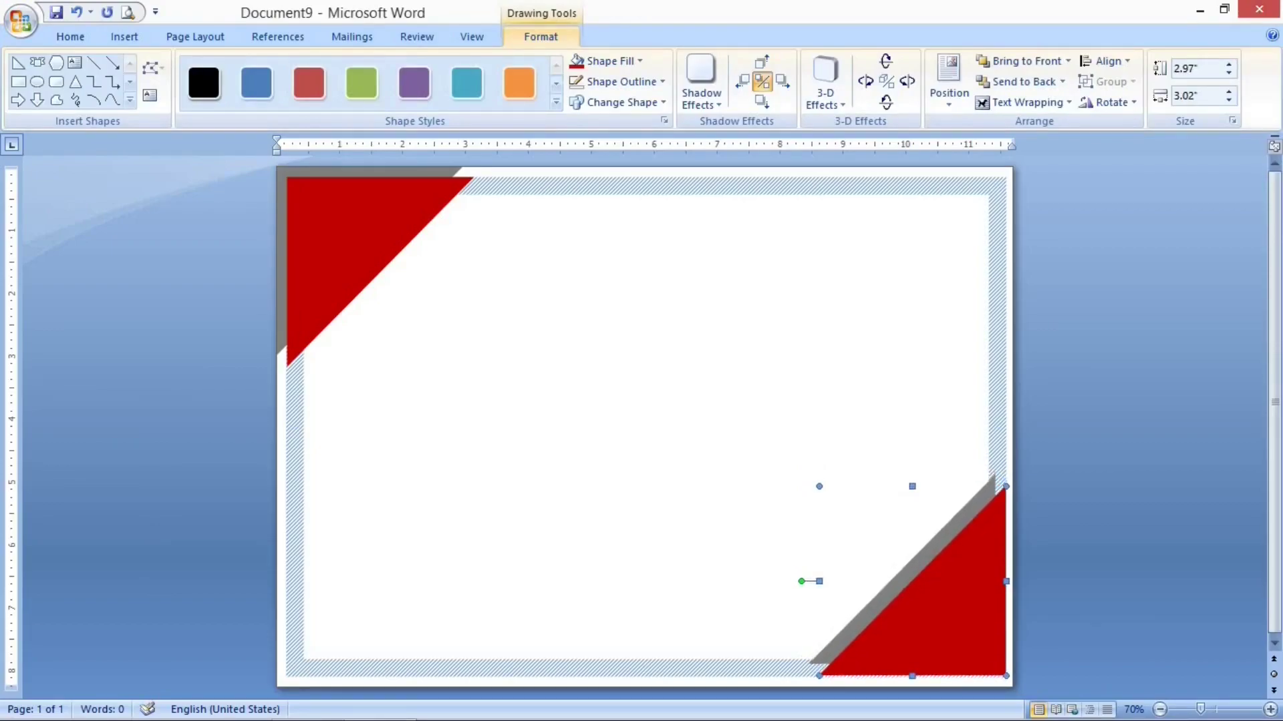
key("ctrl+Right")
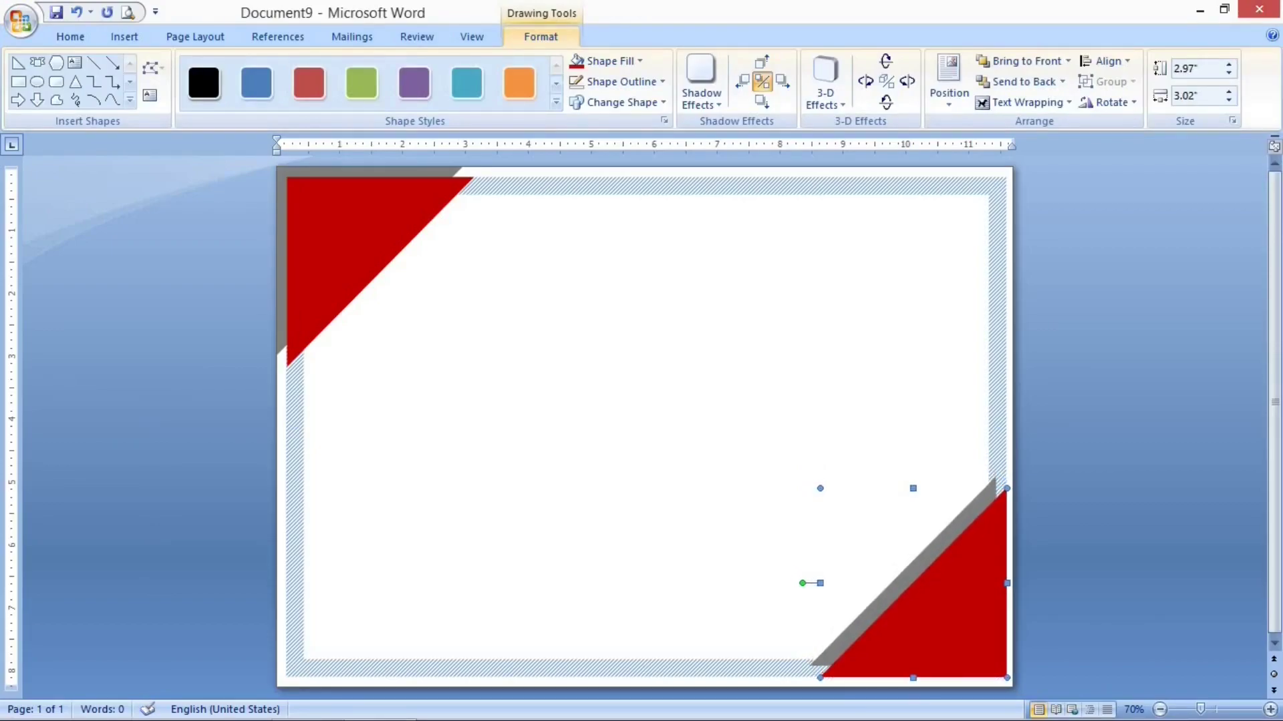
- Nudge the lower-right triangle's gray shadow right and down until it extends beyond the triangle's outer edges
left_click(782, 81)
left_click(782, 81)
left_click(782, 81)
left_click(782, 81)
left_click(782, 81)
left_click(782, 81)
left_click(761, 101)
left_click(762, 102)
left_click(762, 101)
left_click(762, 101)
left_click(762, 102)
- Fine-tune the lower-right triangle slightly inward from the page edge and nudge its shadow a little further right and down
key("ctrl+Left")
key("ctrl+Left")
key("Up")
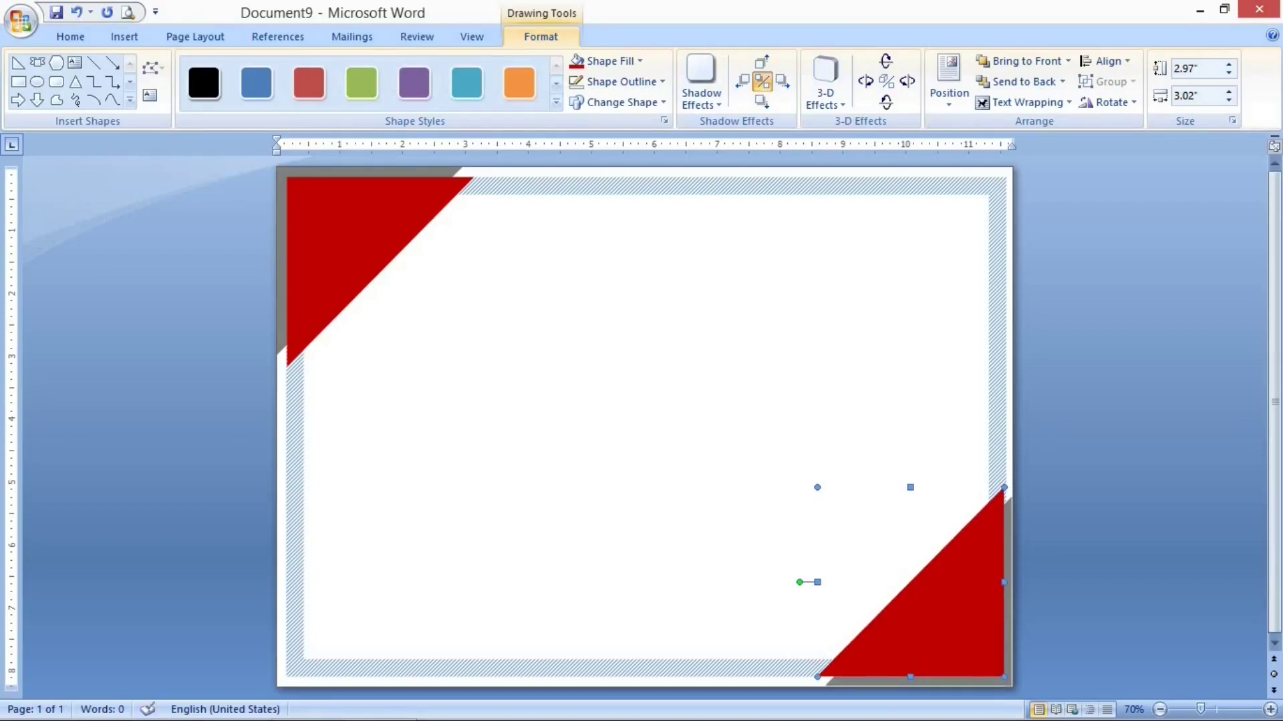
left_click(782, 81)
left_click(762, 102)
key("Right")
key("Down")
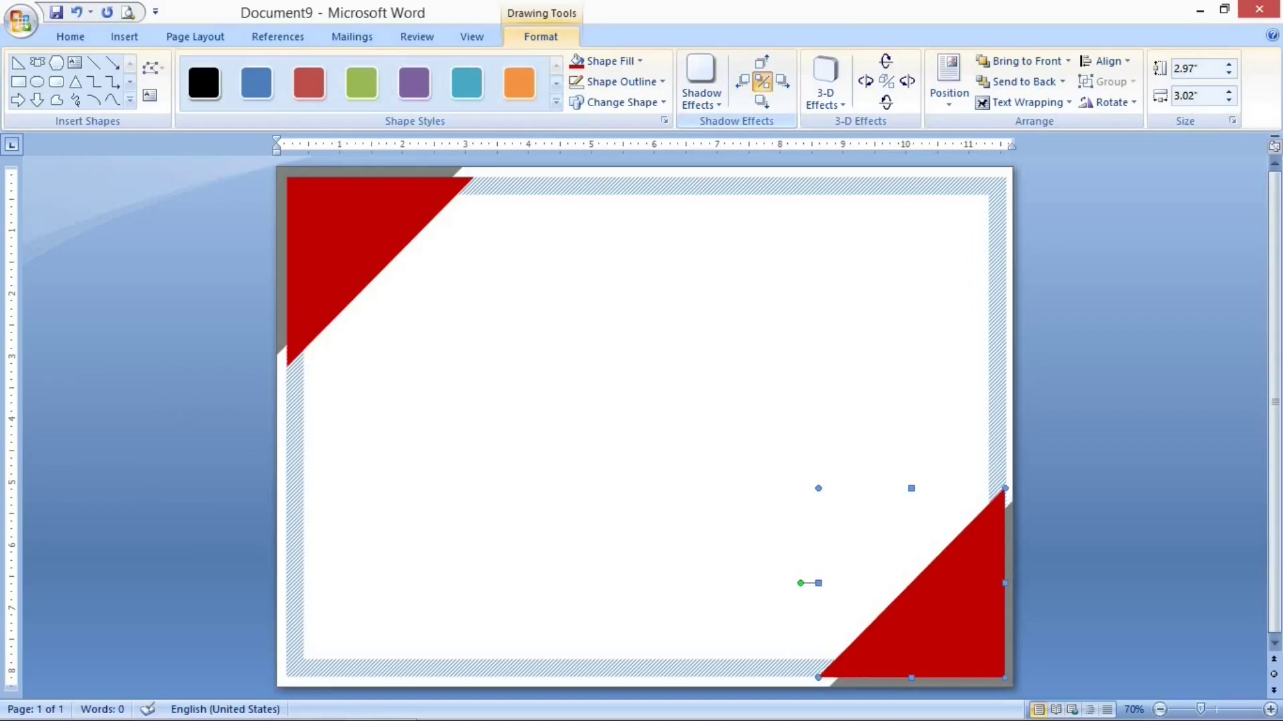
key("Left")
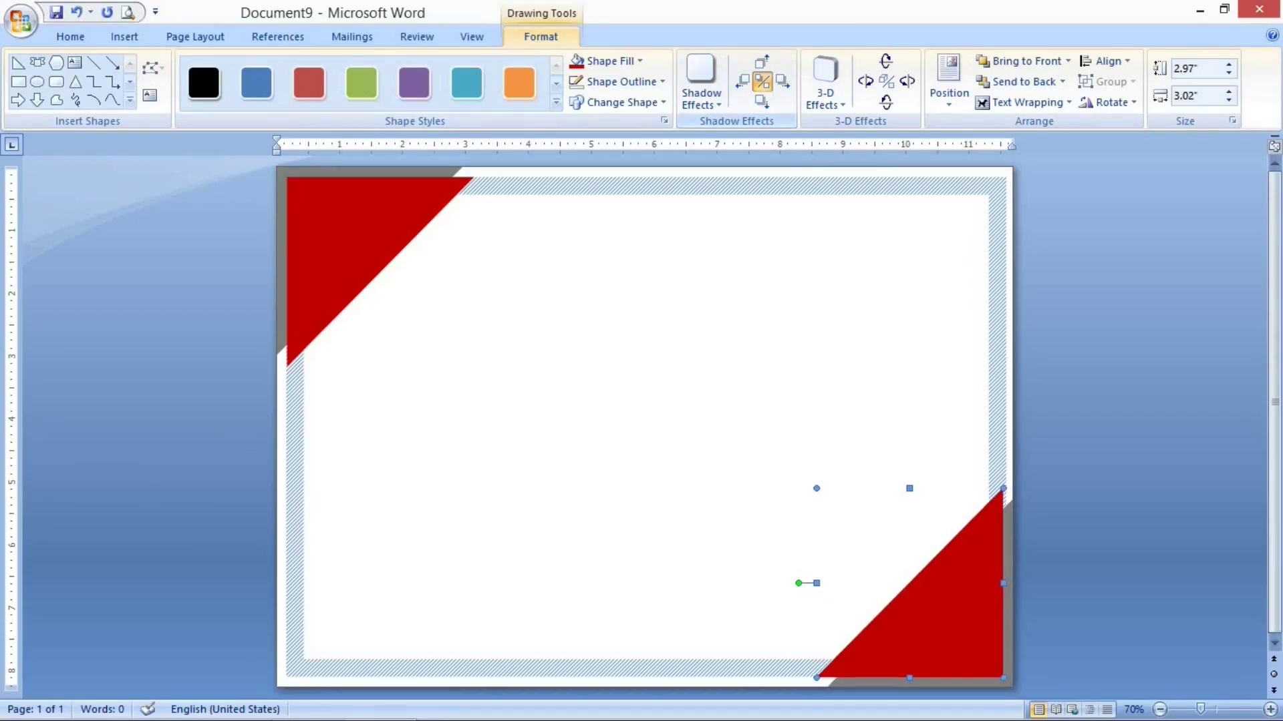
key("Left")
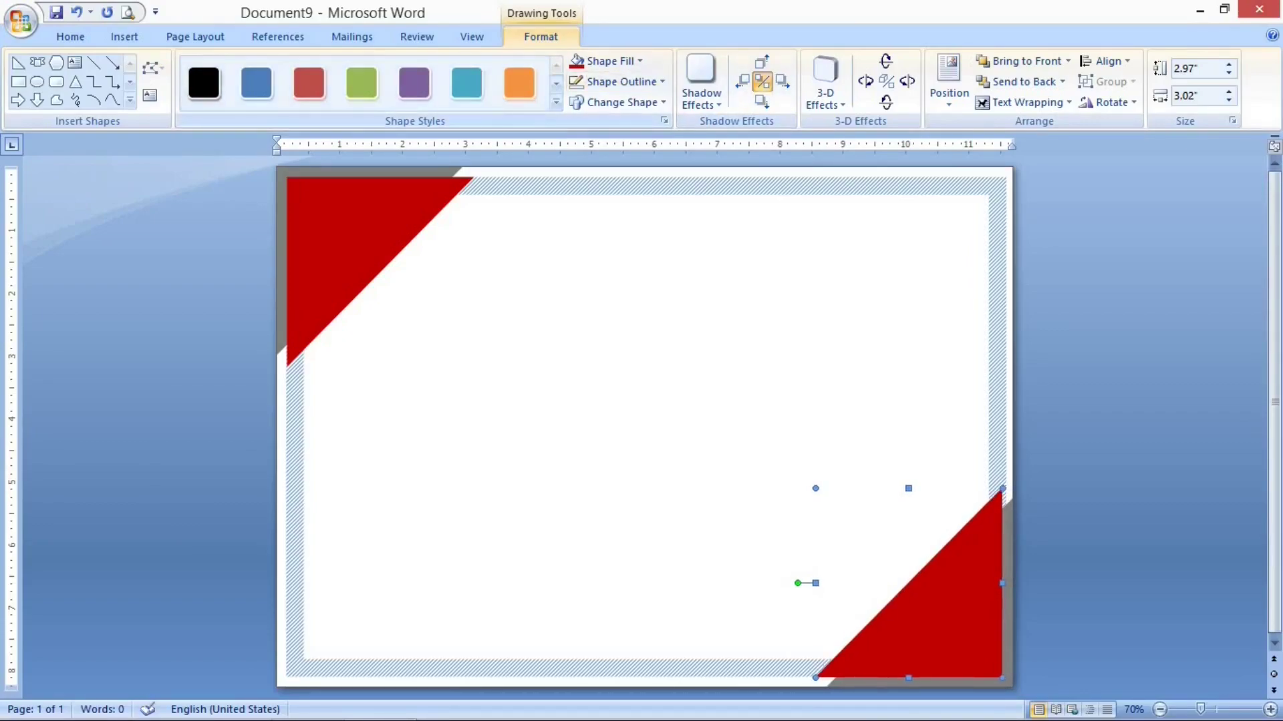
left_click(618, 373)
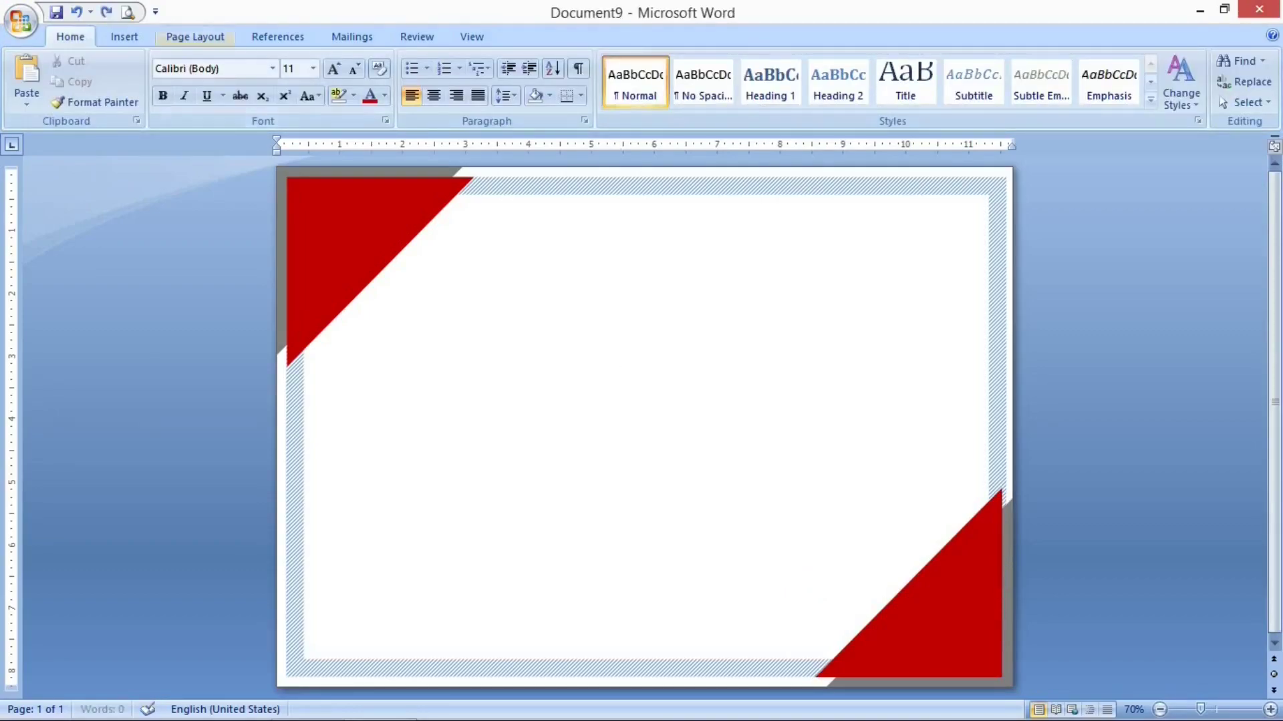
- Insert a flowchart Display shape on the page below the upper-left triangle
left_click(124, 36)
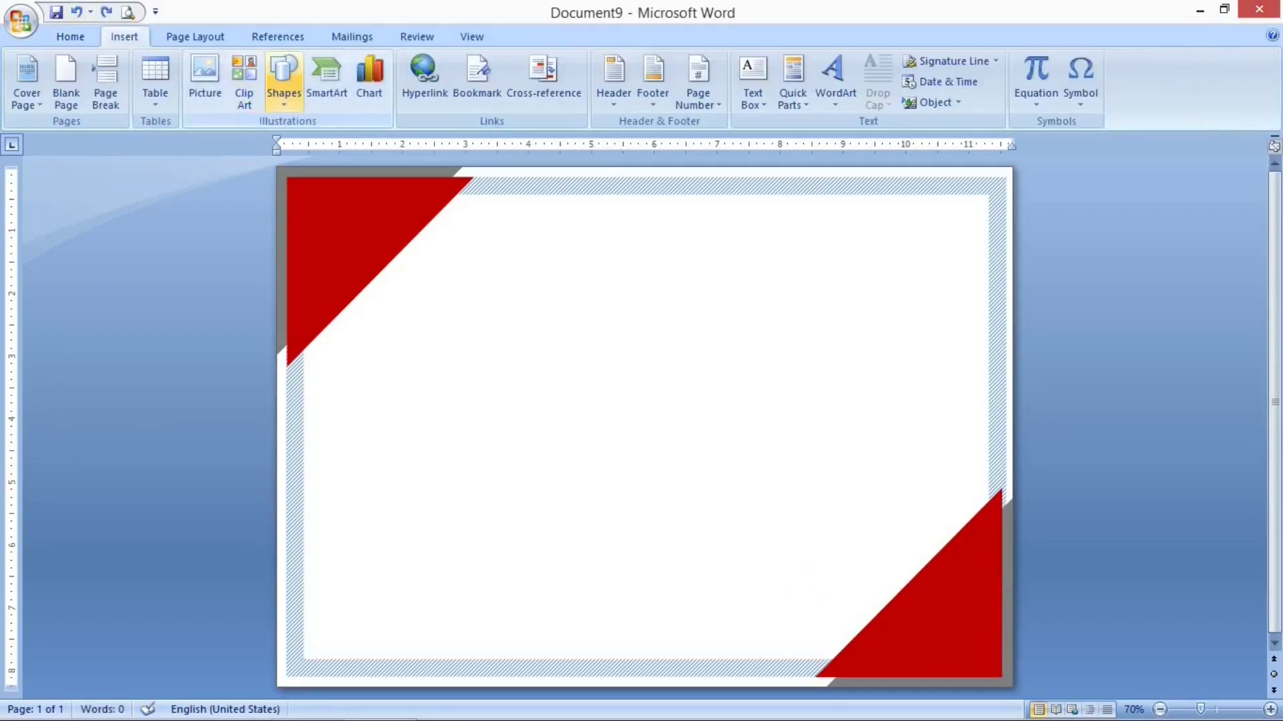
left_click(284, 80)
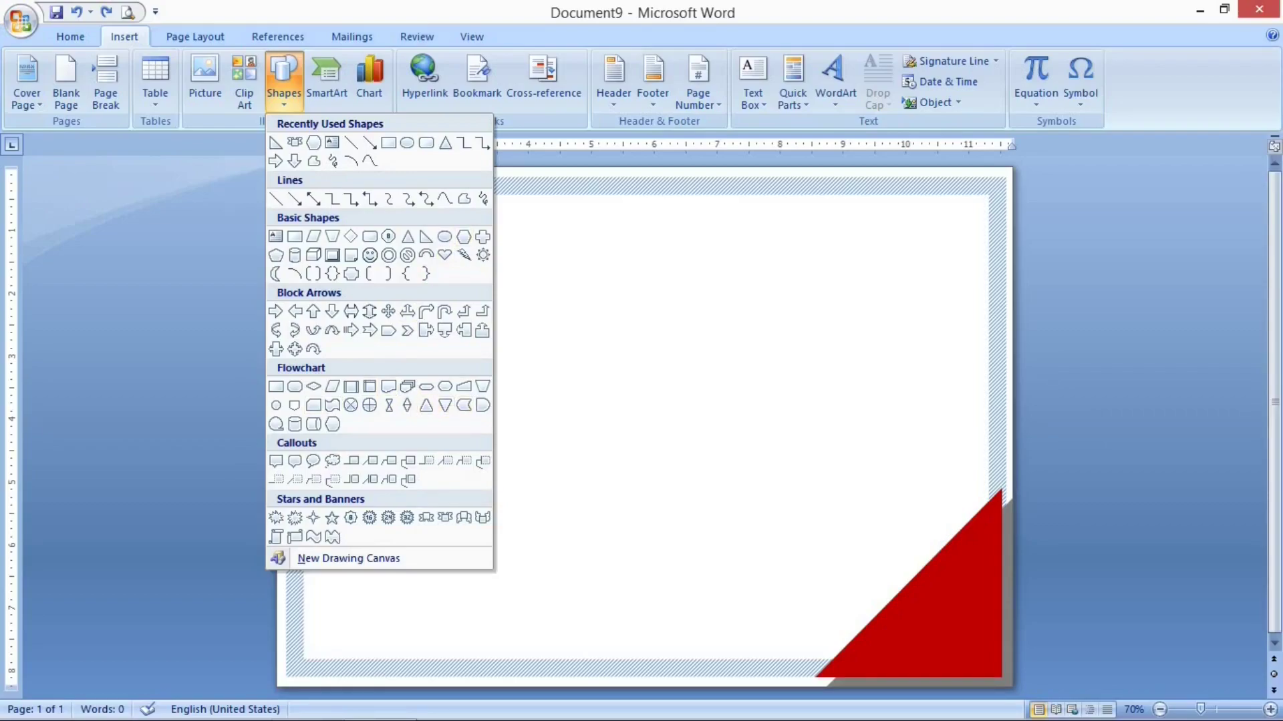
left_click(332, 424)
left_click(327, 420)
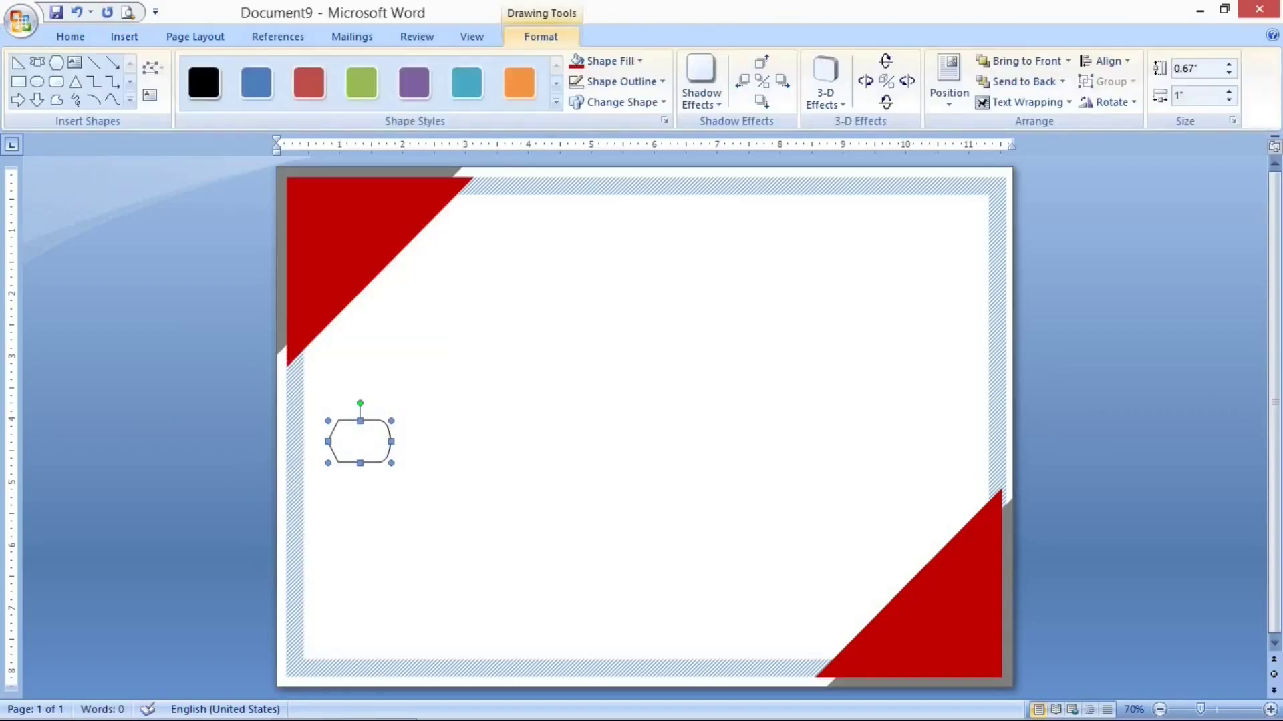
- Move the Display shape beside the upper-left triangle, rotate it upright with its point downward, and enlarge it to 1.13" by 1.43"
left_click_drag(359, 440, 520, 281)
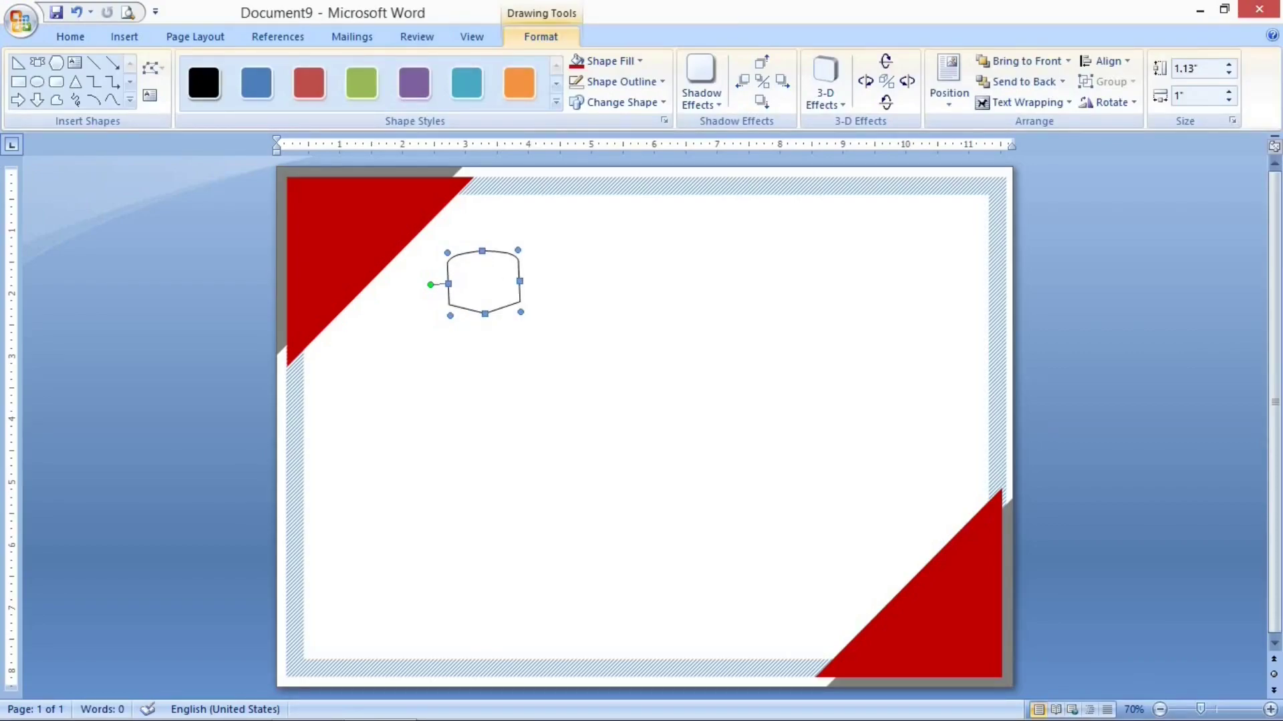
left_click_drag(482, 251, 481, 224)
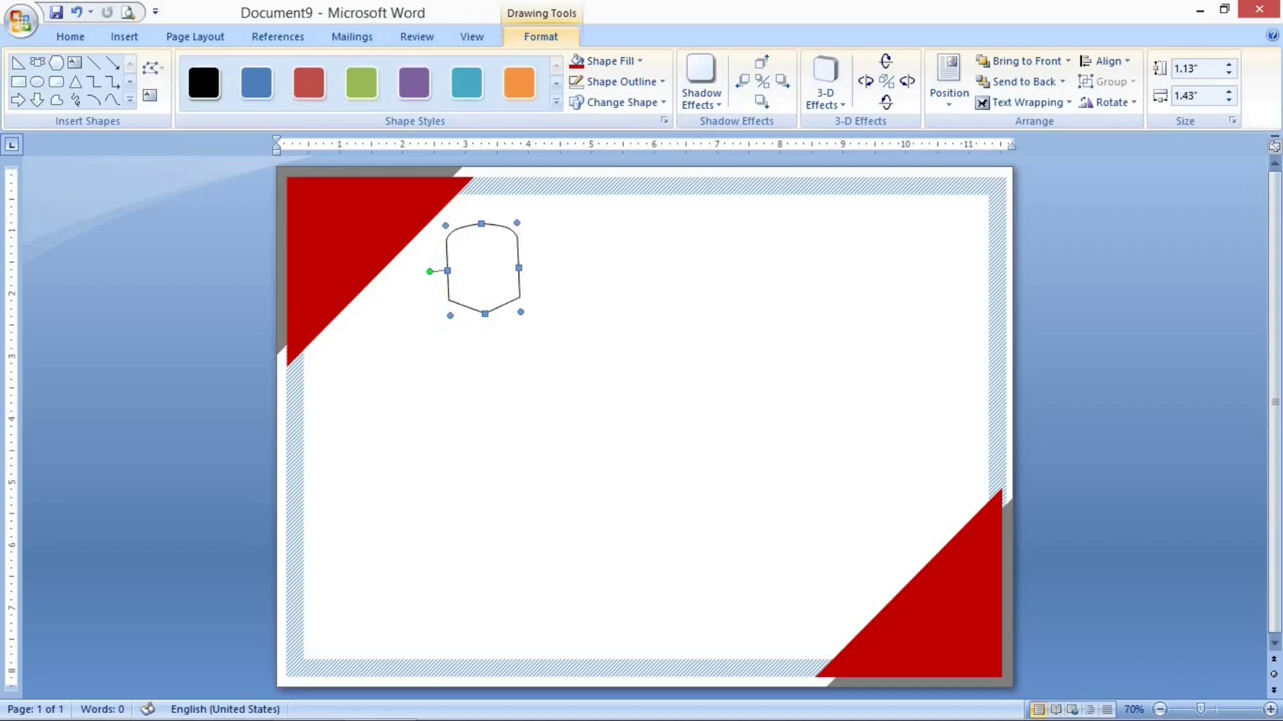
left_click_drag(429, 271, 429, 268)
- Fill the badge shape with dark red and remove its outline
left_click(603, 61)
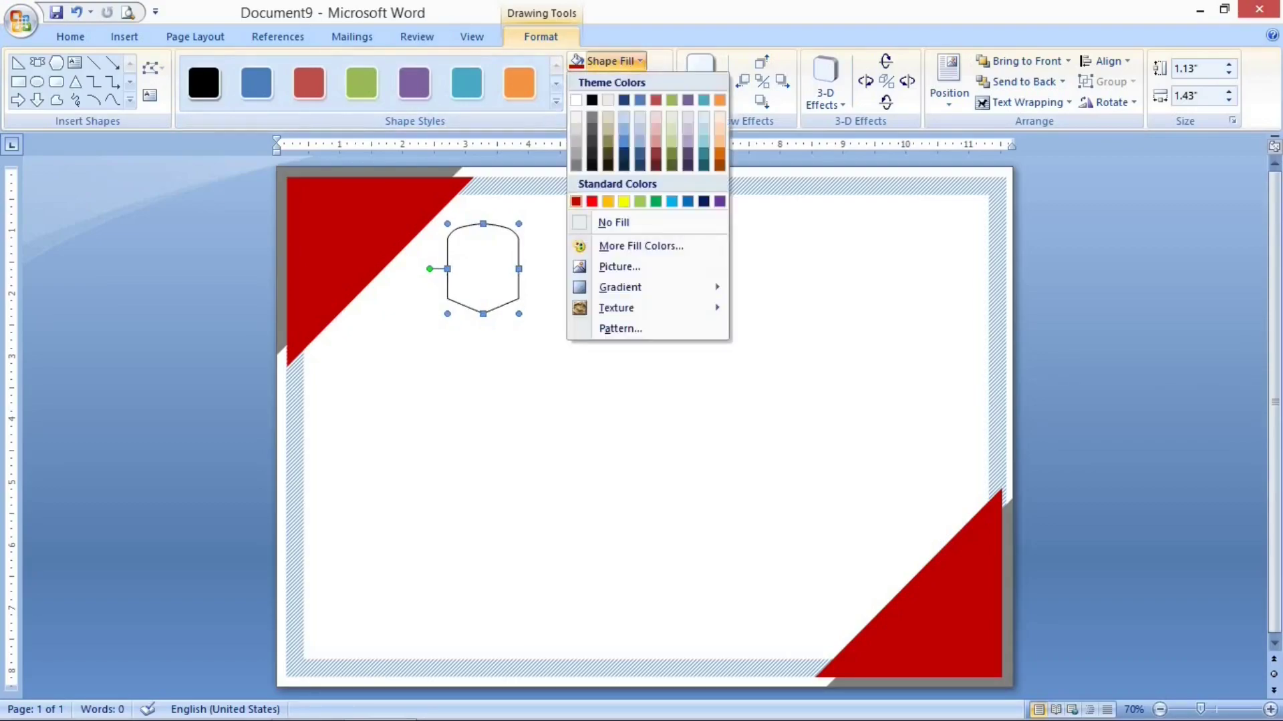
left_click(575, 201)
left_click(621, 82)
left_click(604, 240)
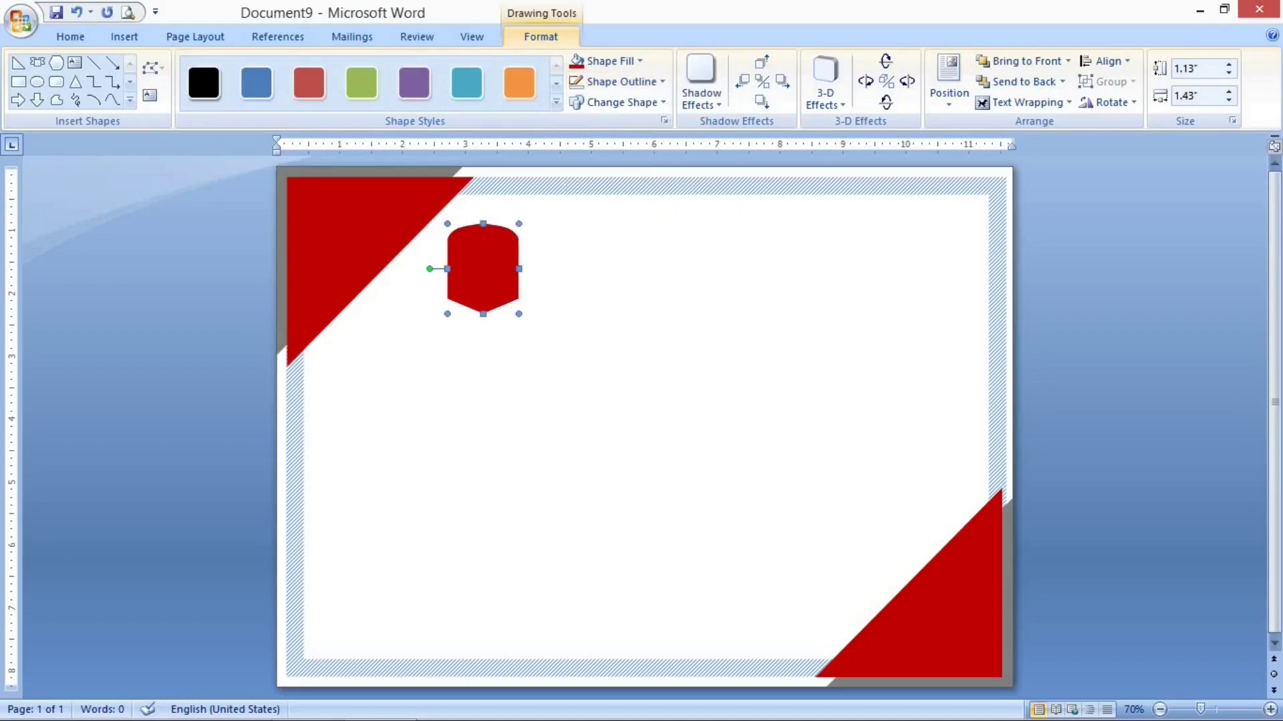
- Apply a dark center gradient to the red badge shape and shorten it from its pointed end to 1.13"
left_click(602, 61)
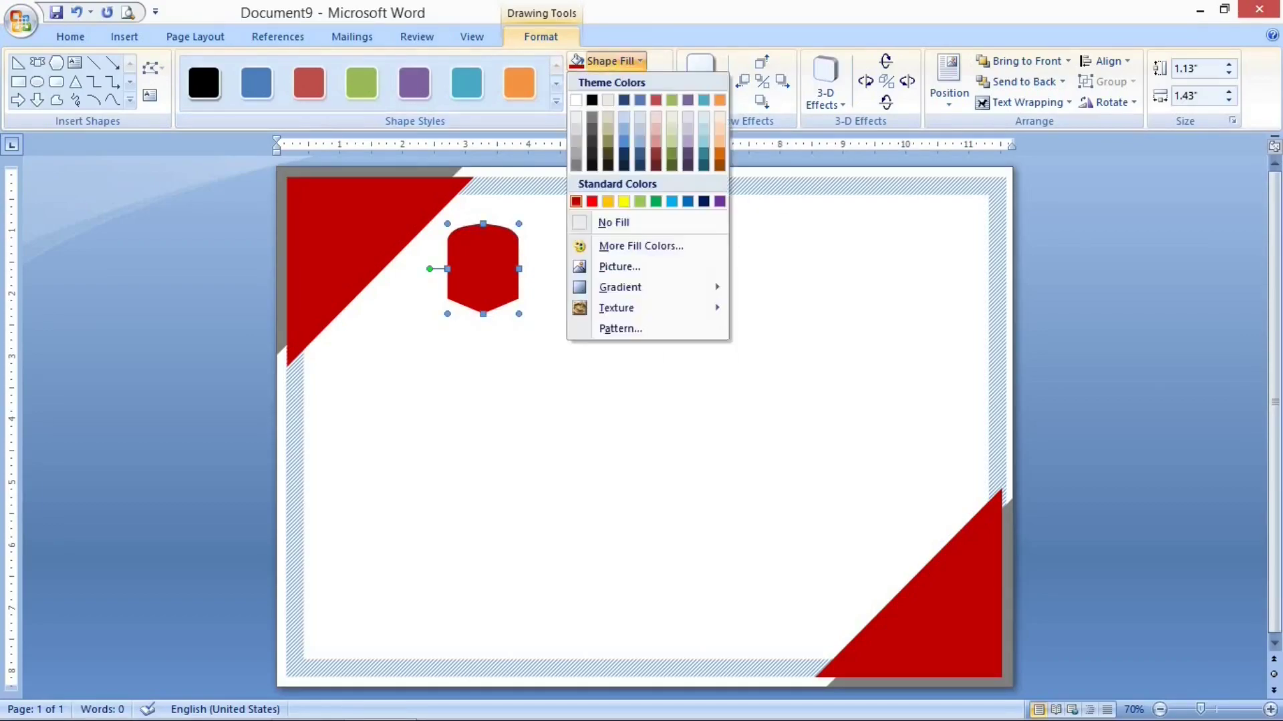
mouse_move(619, 287)
left_click(805, 596)
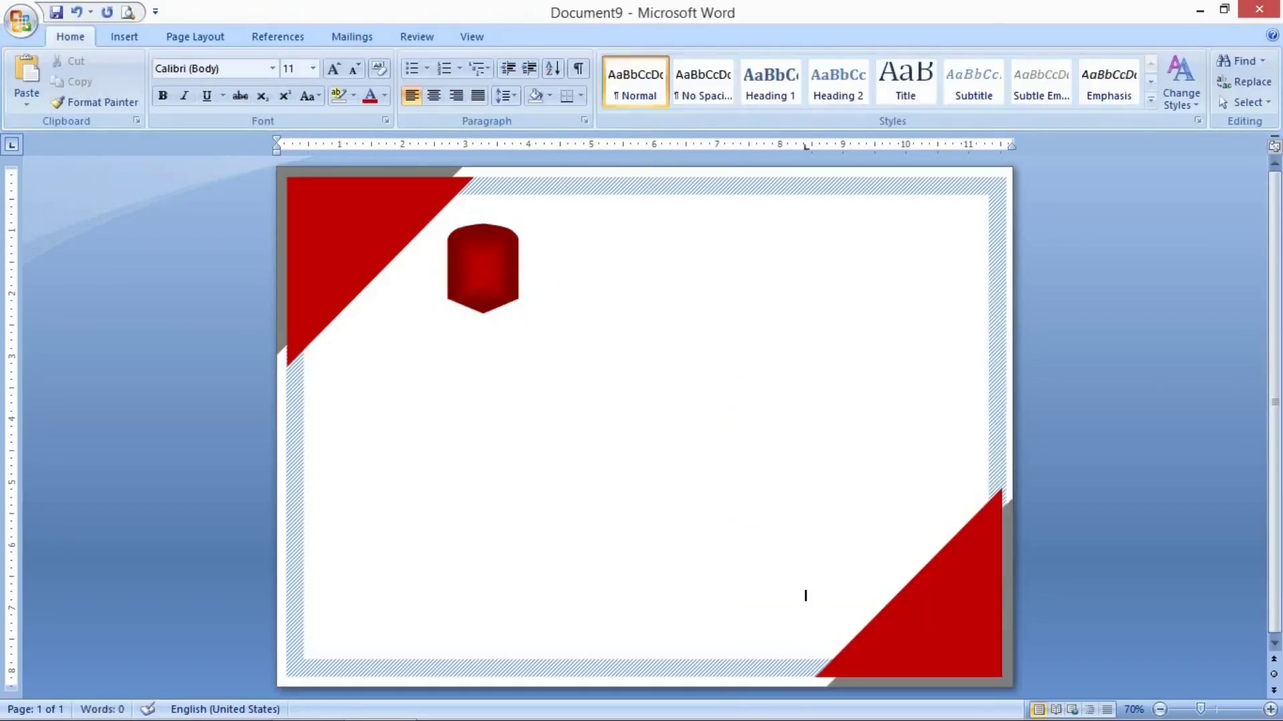
left_click_drag(483, 314, 483, 295)
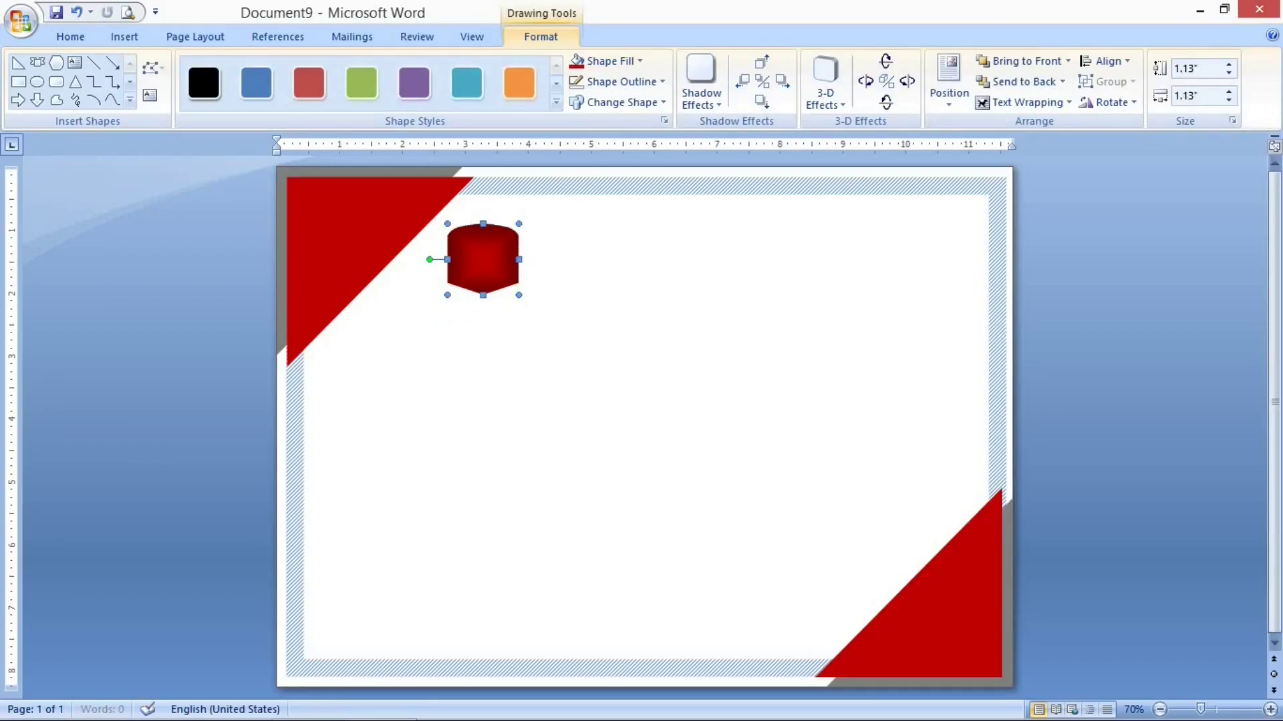
key("Escape")
- Insert a ribbon banner shape, about 0.37" by 1.33", and place it just below the red badge
left_click(124, 36)
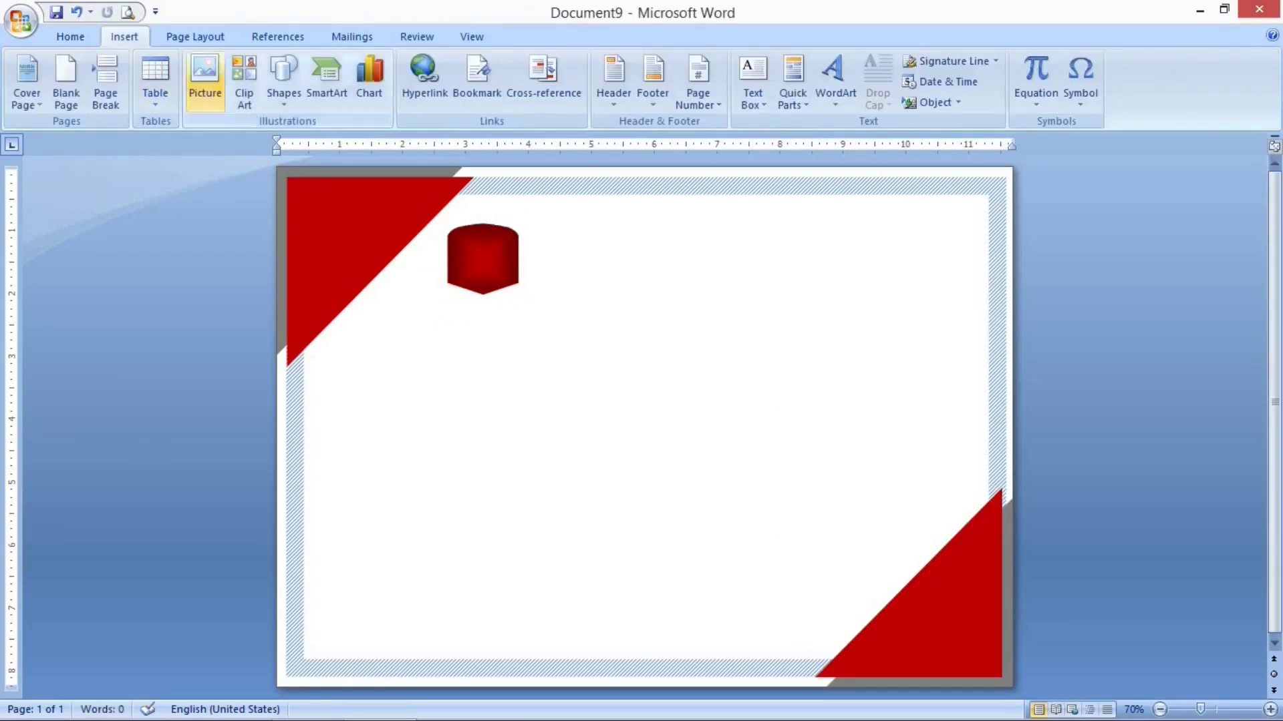
left_click(284, 80)
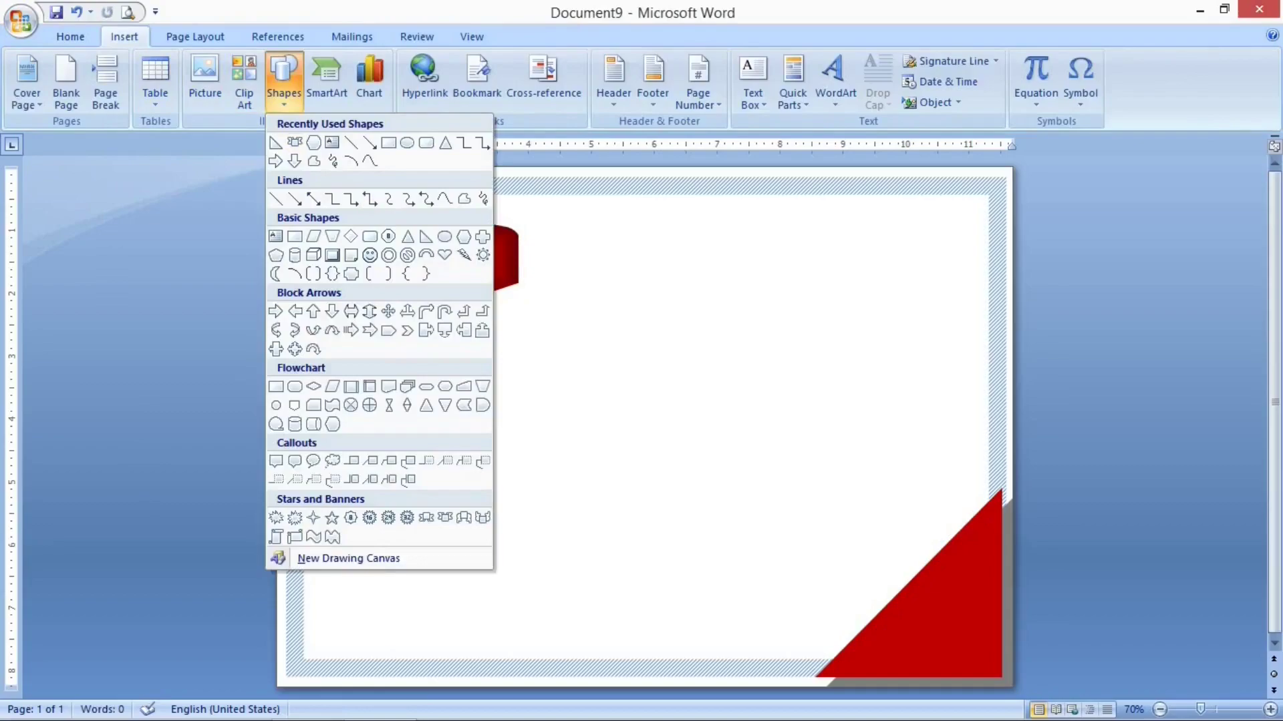
left_click(444, 518)
left_click(446, 518)
key("Escape")
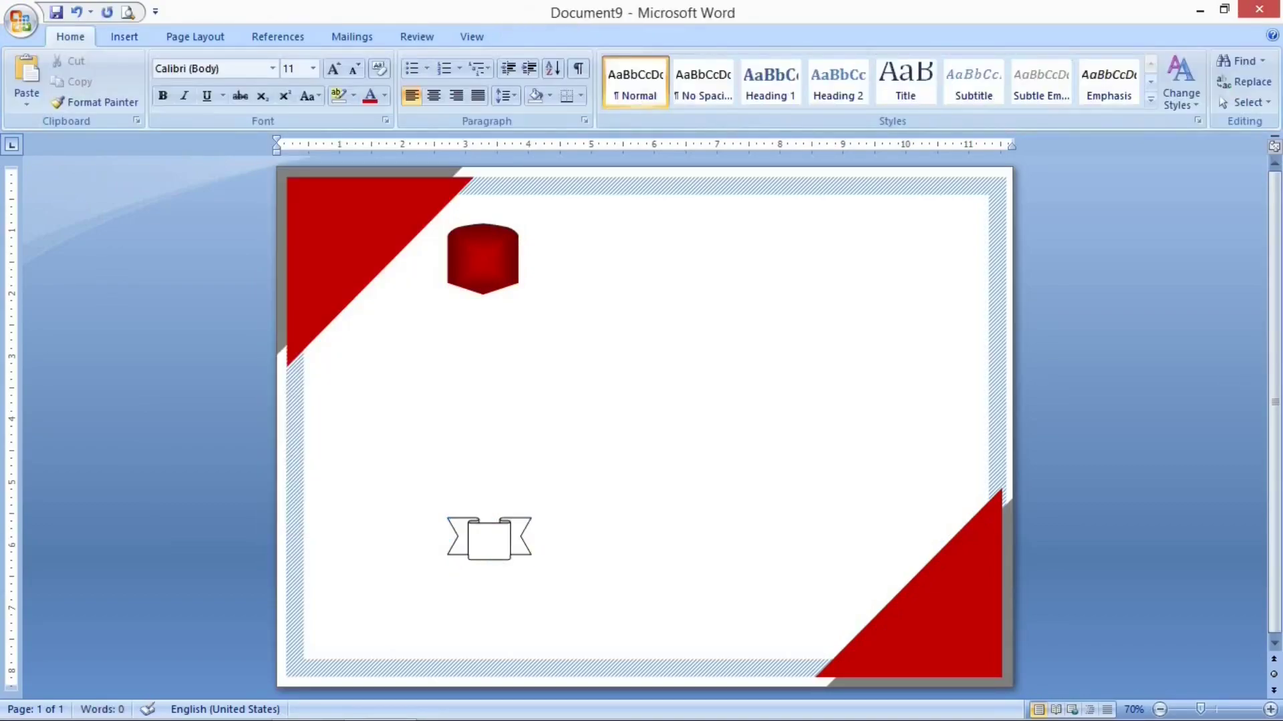
left_click_drag(489, 538, 489, 307)
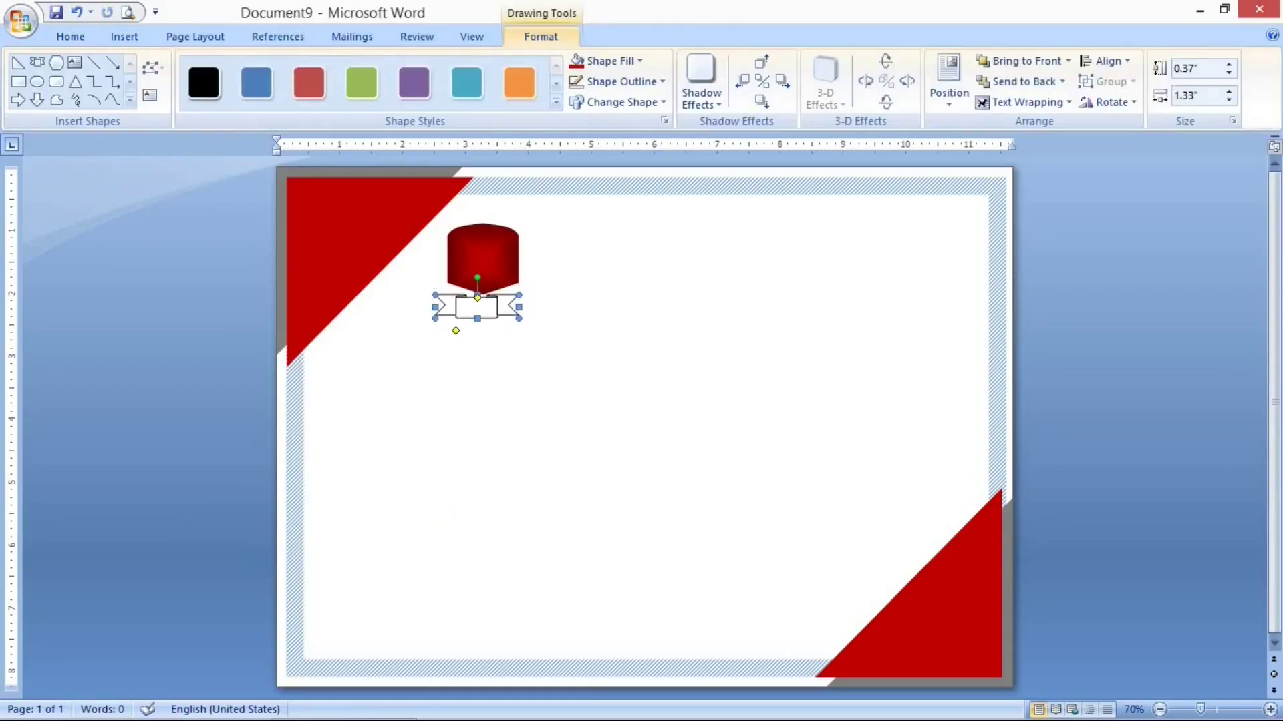
- Nudge the ribbon banner right and slightly up until it is centered under the badge's point
key("ctrl+Right")
key("ctrl+Right")
key("ctrl+Right")
key("ctrl+Right")
key("ctrl+Right")
key("ctrl+Right")
key("ctrl+Right")
key("ctrl+Right")
key("ctrl+Right")
key("ctrl+Left")
key("ctrl+Left")
key("ctrl+Up")
key("ctrl+Up")
key("ctrl+Left")
- Fill the ribbon banner with dark red, remove its outline, and apply the dark center gradient
left_click(576, 61)
left_click(621, 82)
left_click(613, 243)
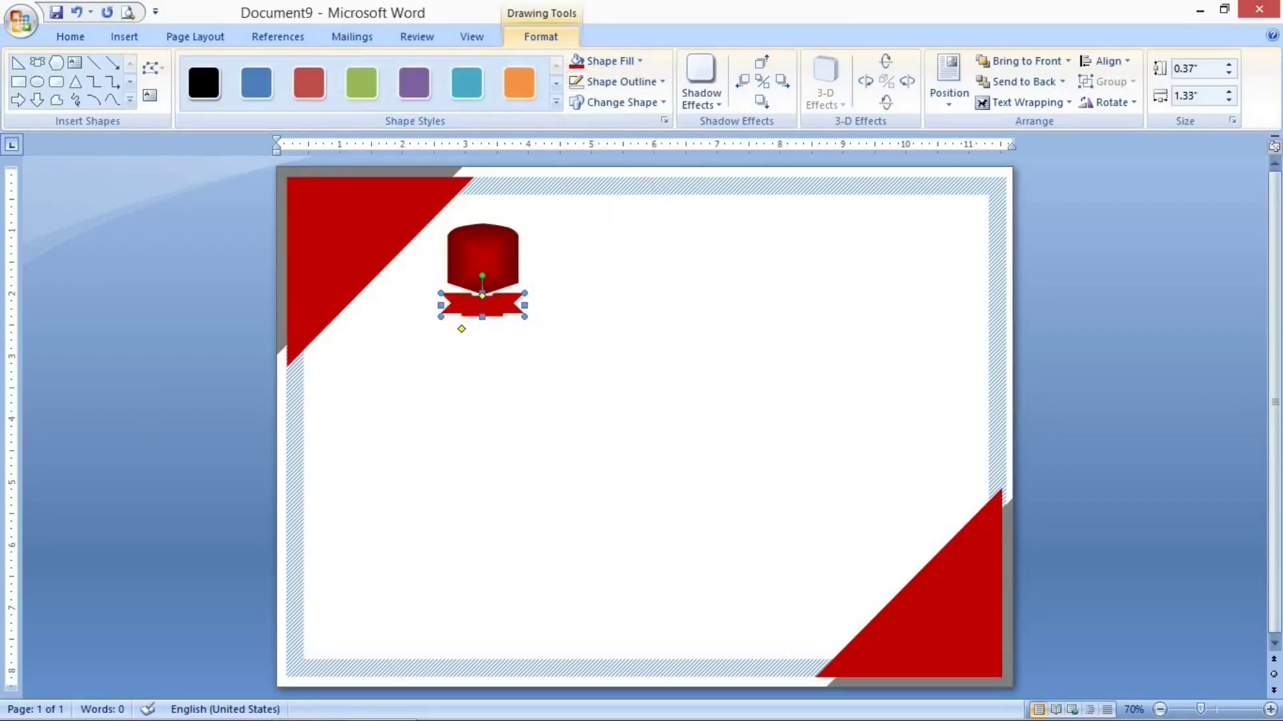
left_click(608, 60)
mouse_move(619, 288)
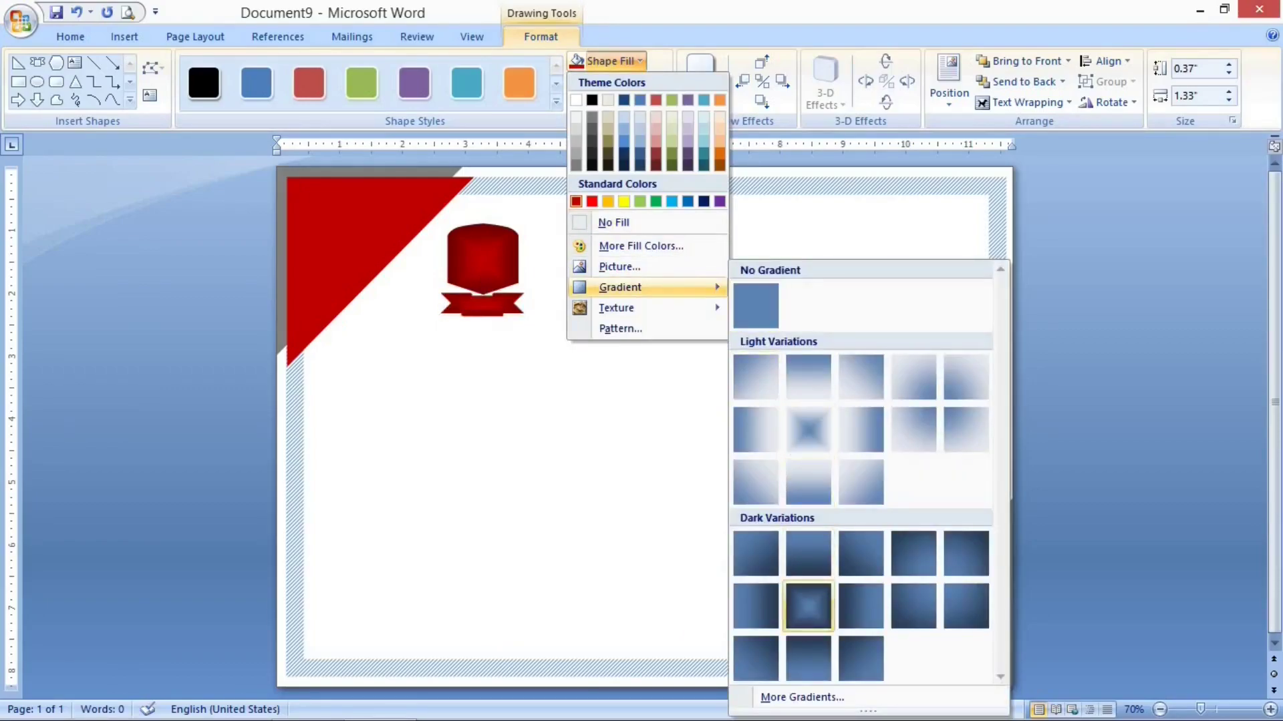
left_click(808, 607)
- Add the text "Your logo here" inside the red badge shape
left_click(482, 260)
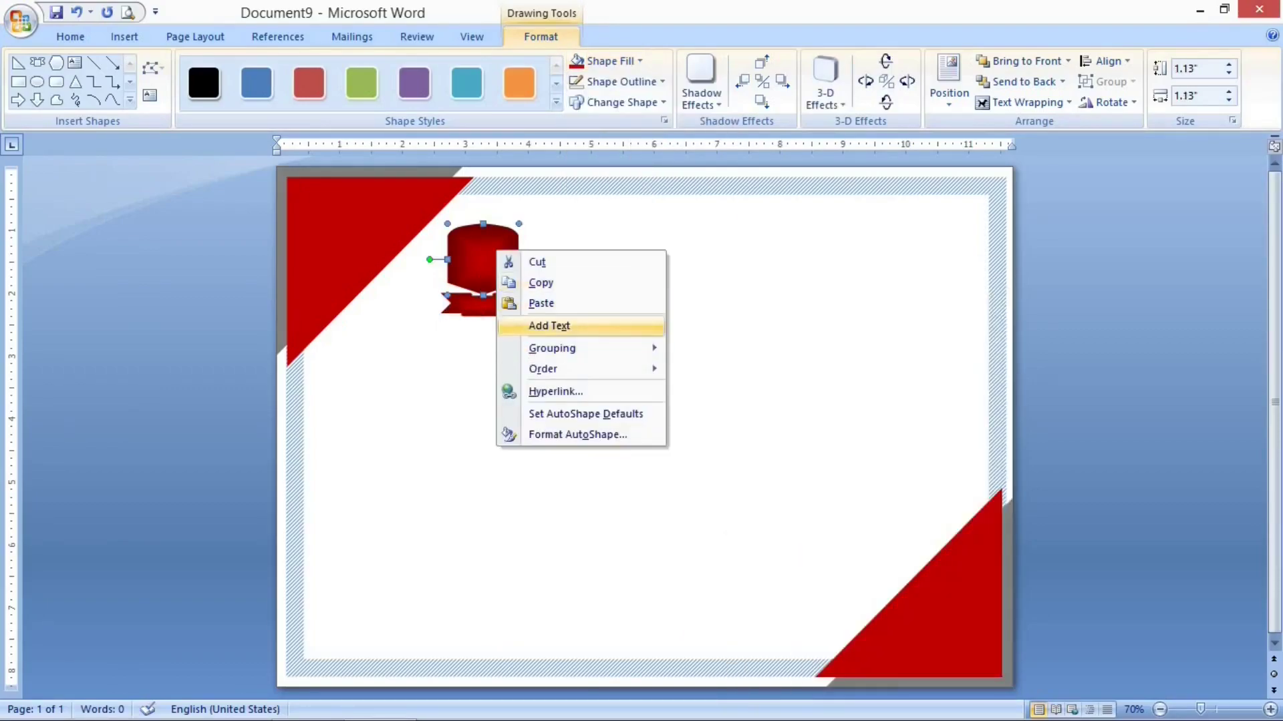
left_click(549, 325)
type("you")
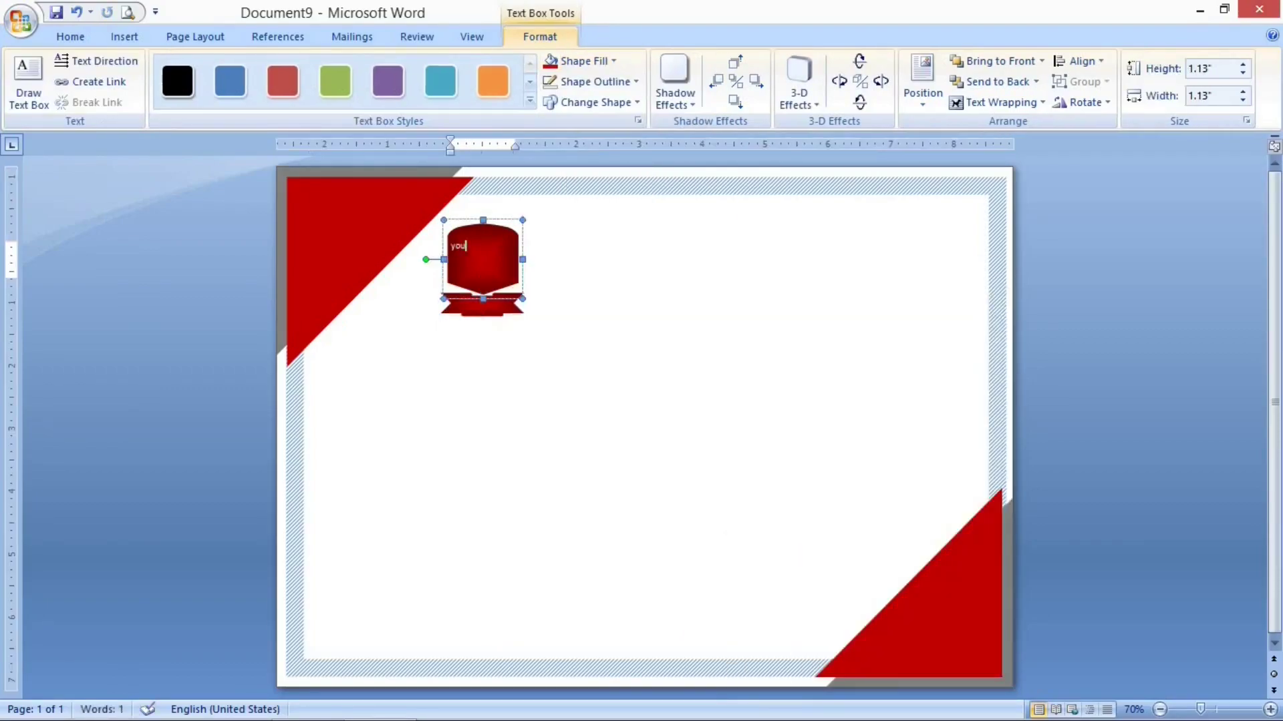
type("r logo here")
- Format the badge text in Algerian, size 14, and center it
triple_click(490, 246)
left_click(70, 36)
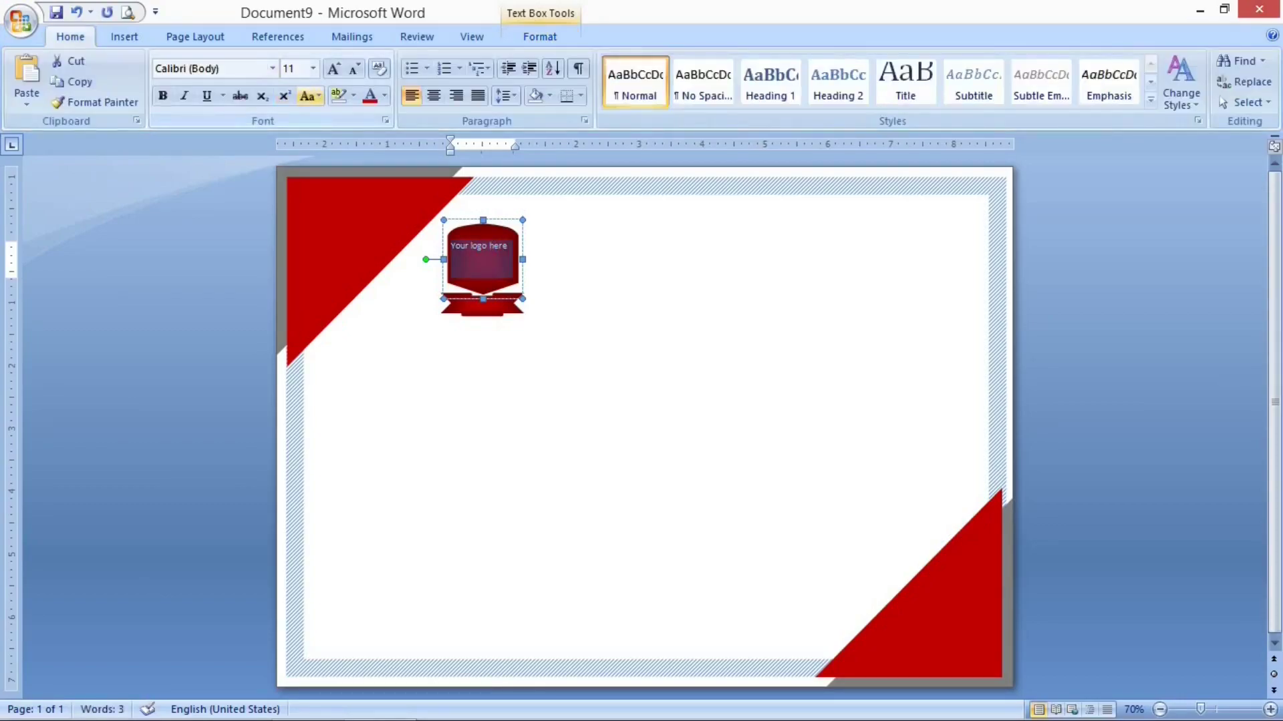
left_click(272, 68)
left_click(220, 171)
left_click(332, 68)
left_click(333, 68)
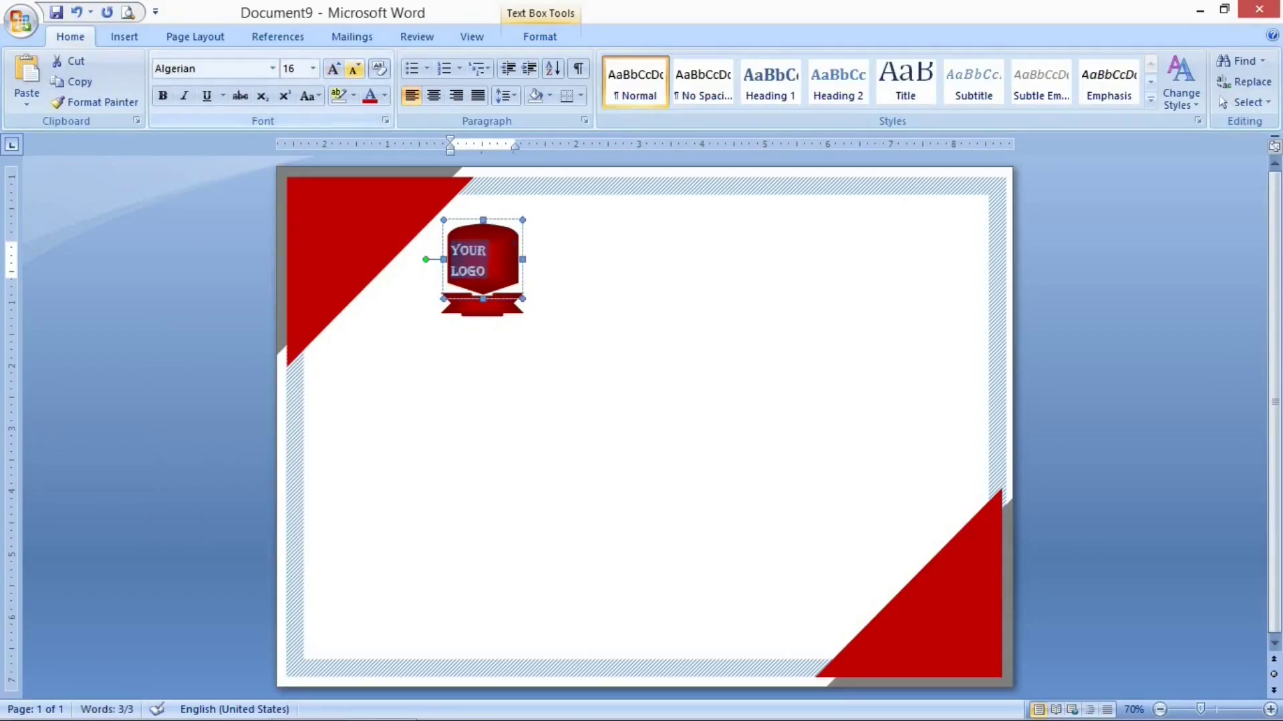
left_click(433, 95)
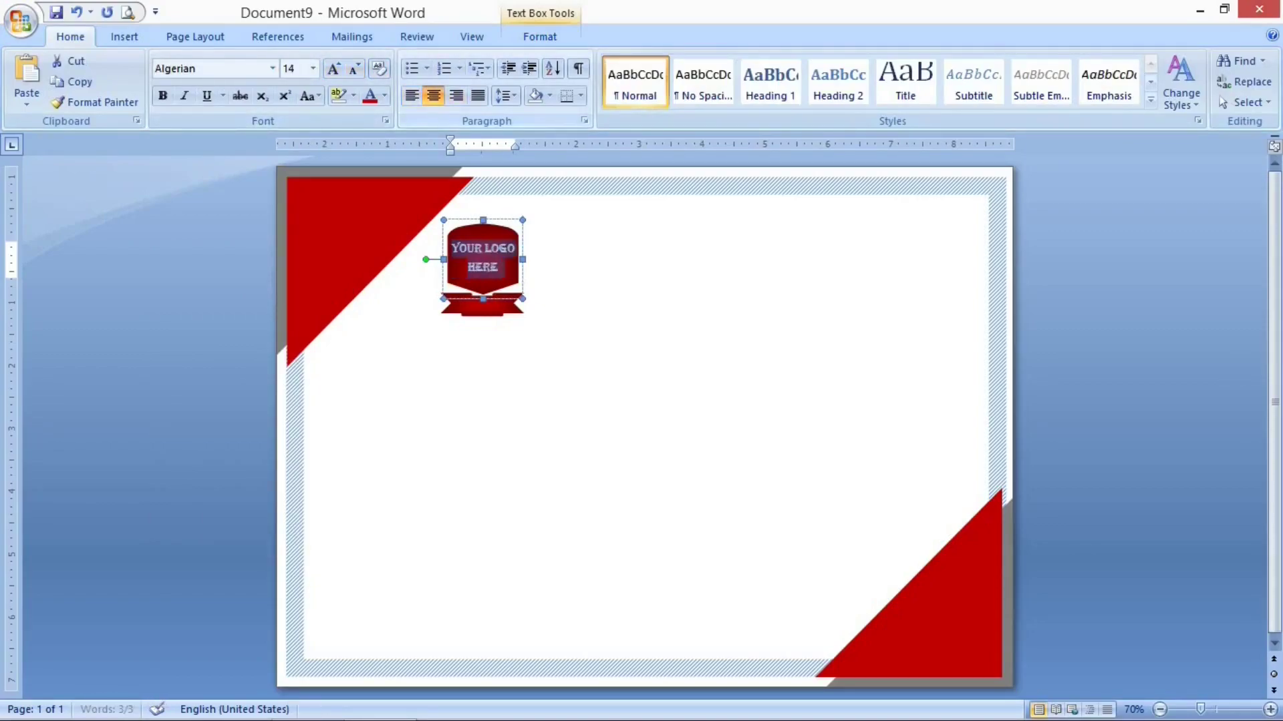
- Apply the Simple style set to tighten the badge text's spacing, and deselect the badge
left_click(1181, 81)
mouse_move(1209, 125)
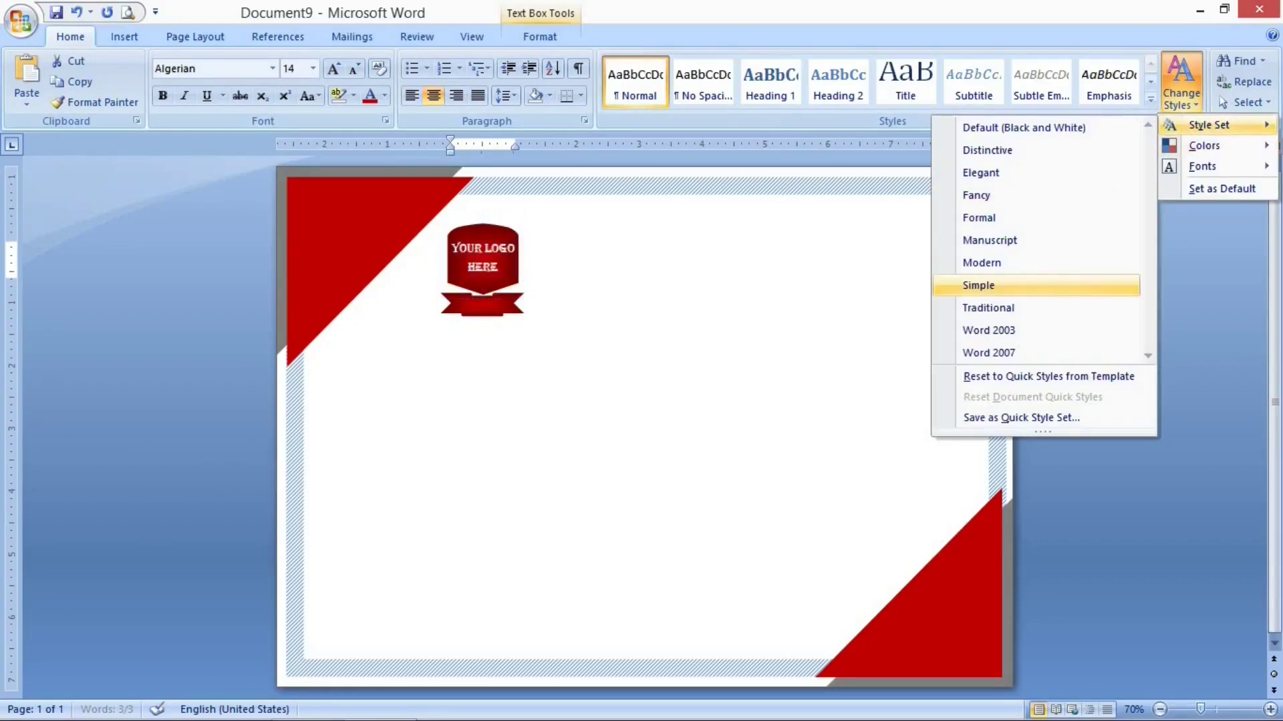
left_click(979, 285)
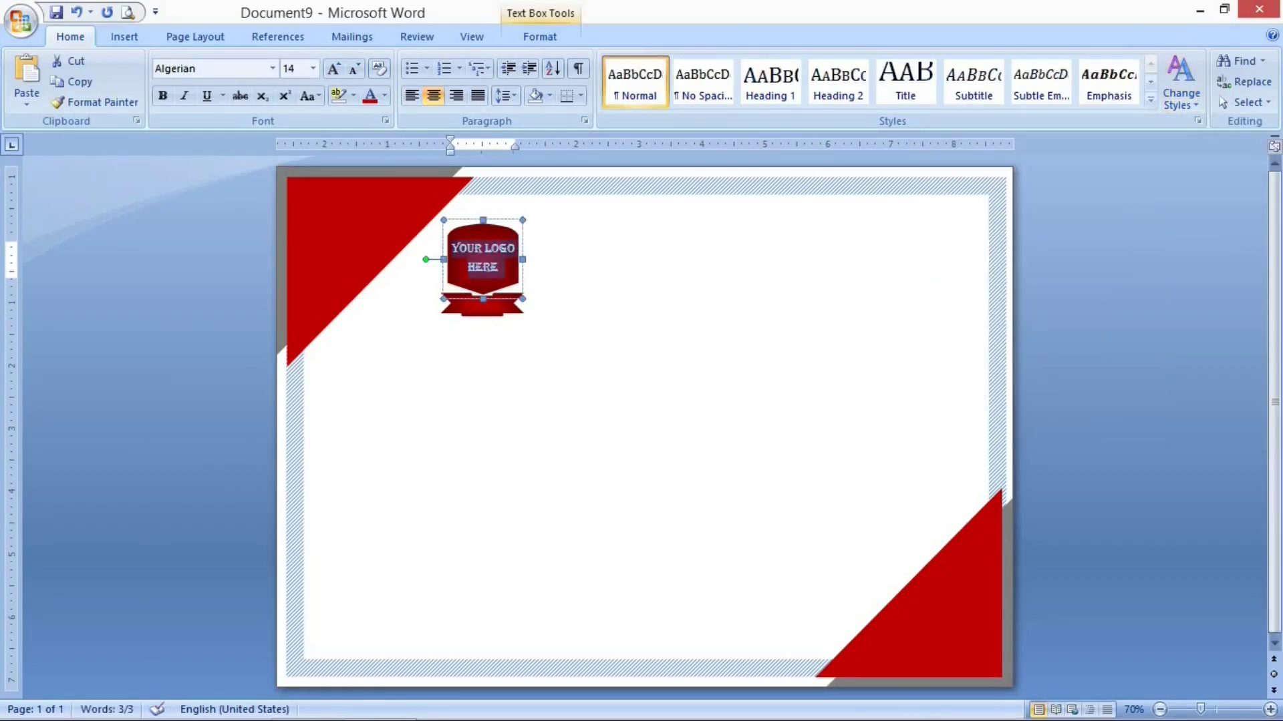
left_click(935, 279)
- Insert a wavy black WordArt reading "Your Text Here" in bold Aharoni, size 36, and set its text wrapping to In Front of Text
left_click(123, 36)
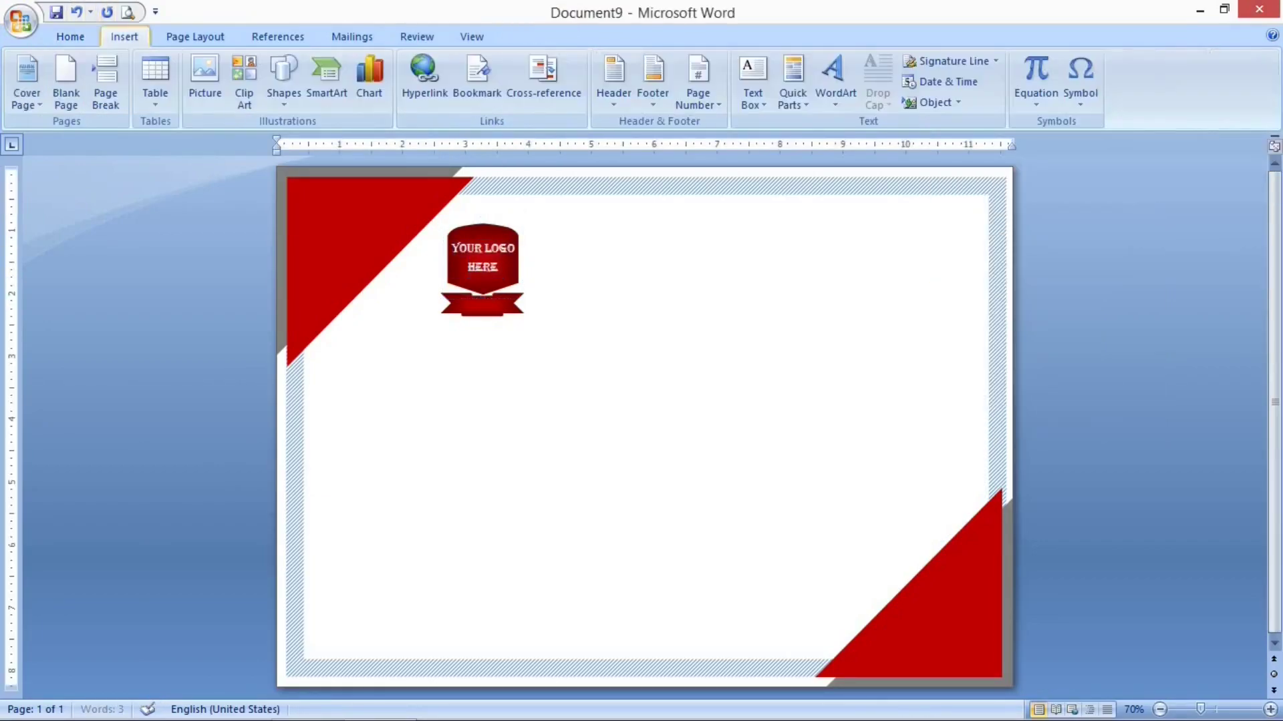
left_click(835, 80)
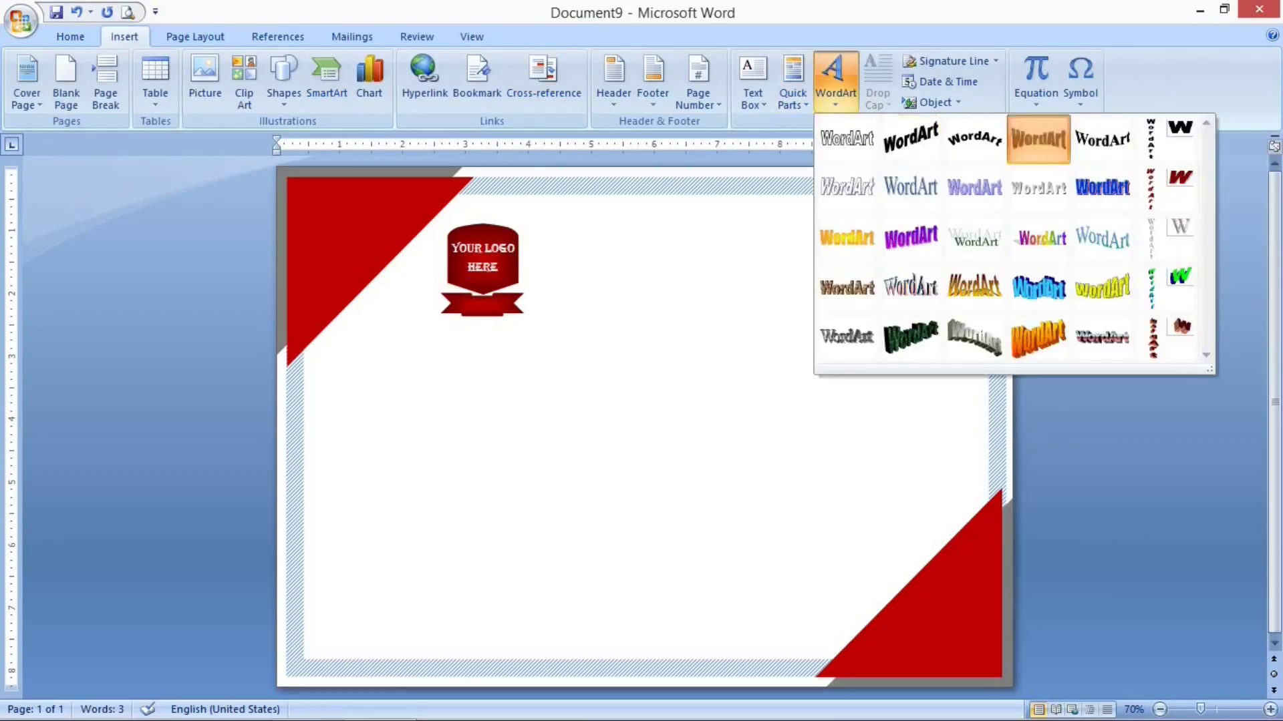
left_click(1038, 135)
left_click(767, 135)
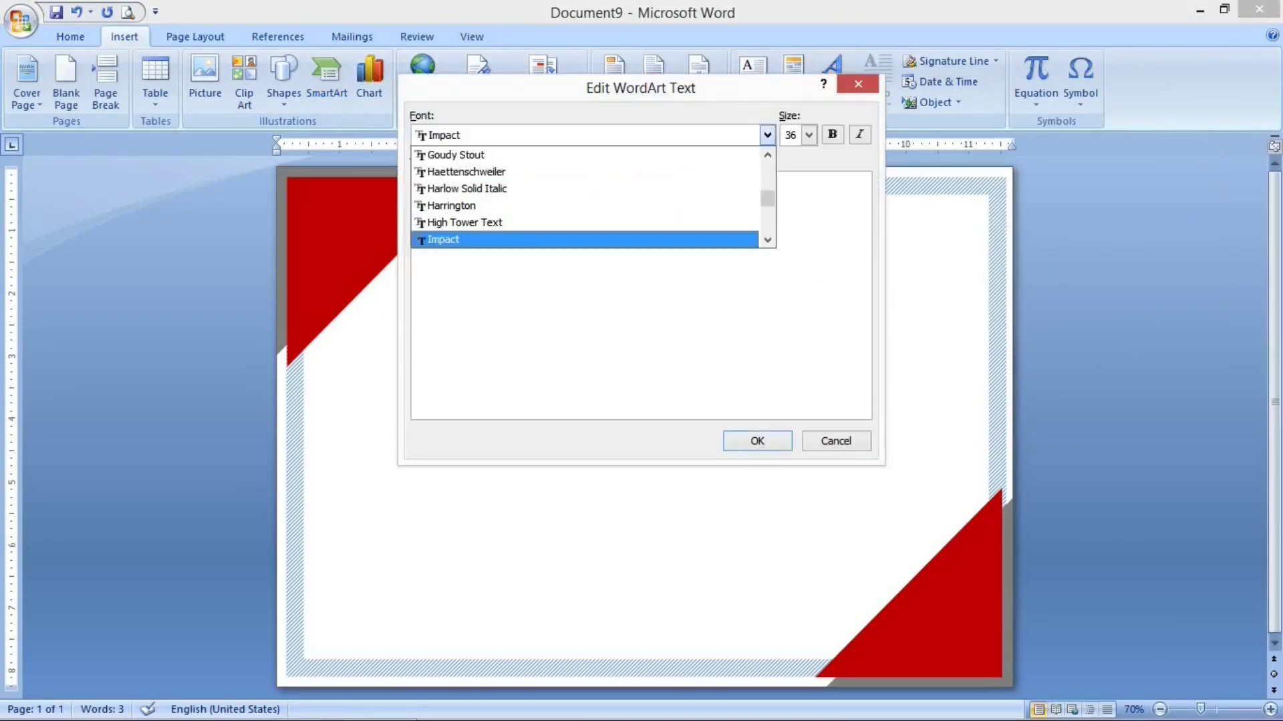
scroll(585, 181, "up", 8)
scroll(587, 197, "up", 20)
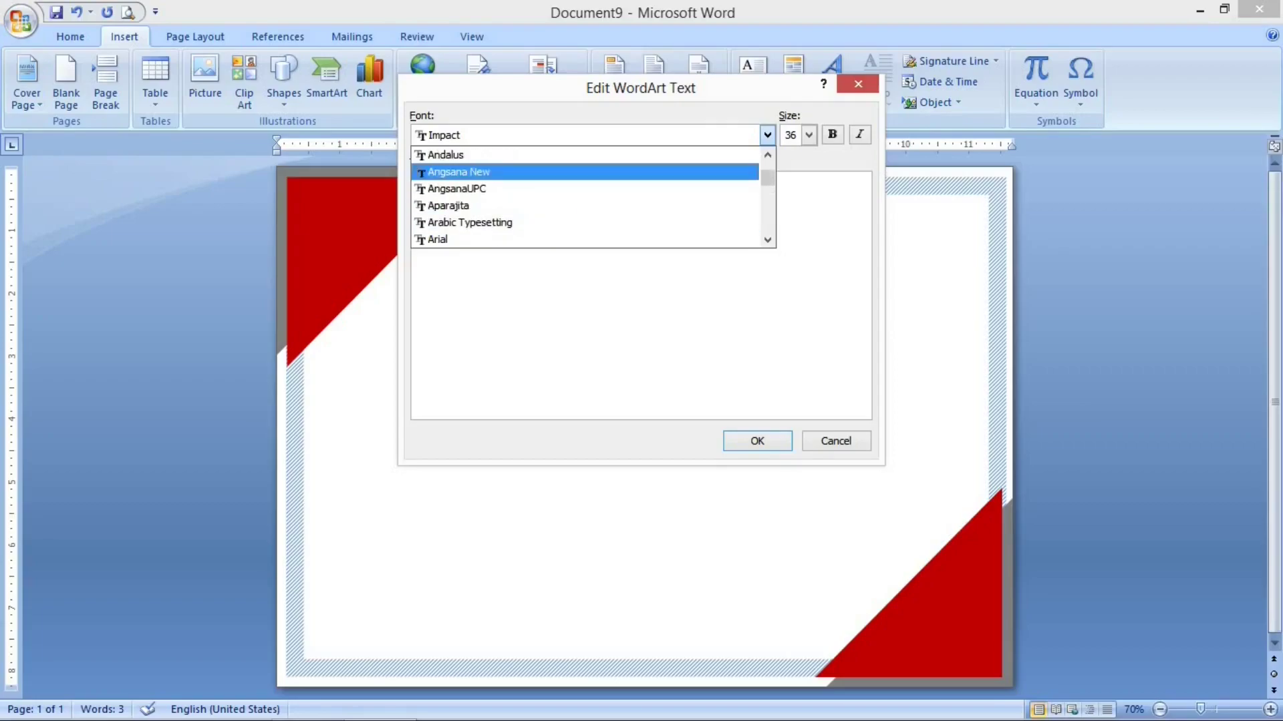
scroll(588, 171, "up", 2)
left_click(588, 172)
left_click(831, 134)
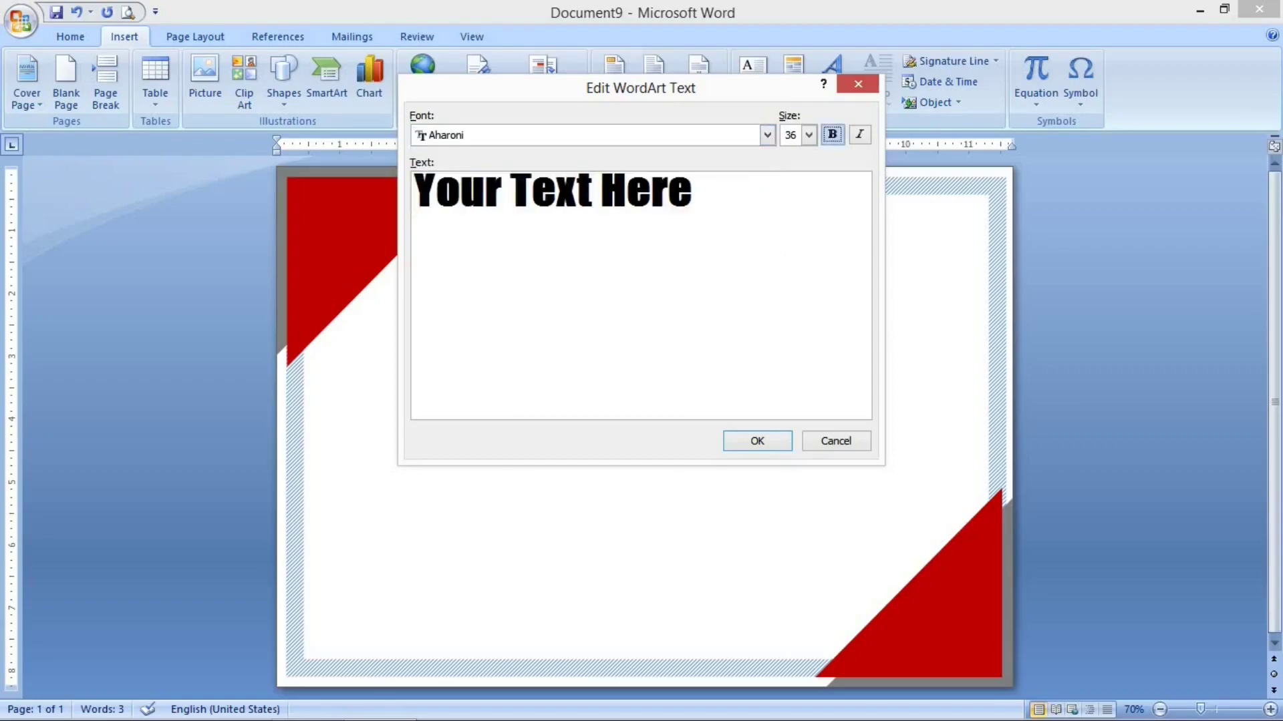
key("Return")
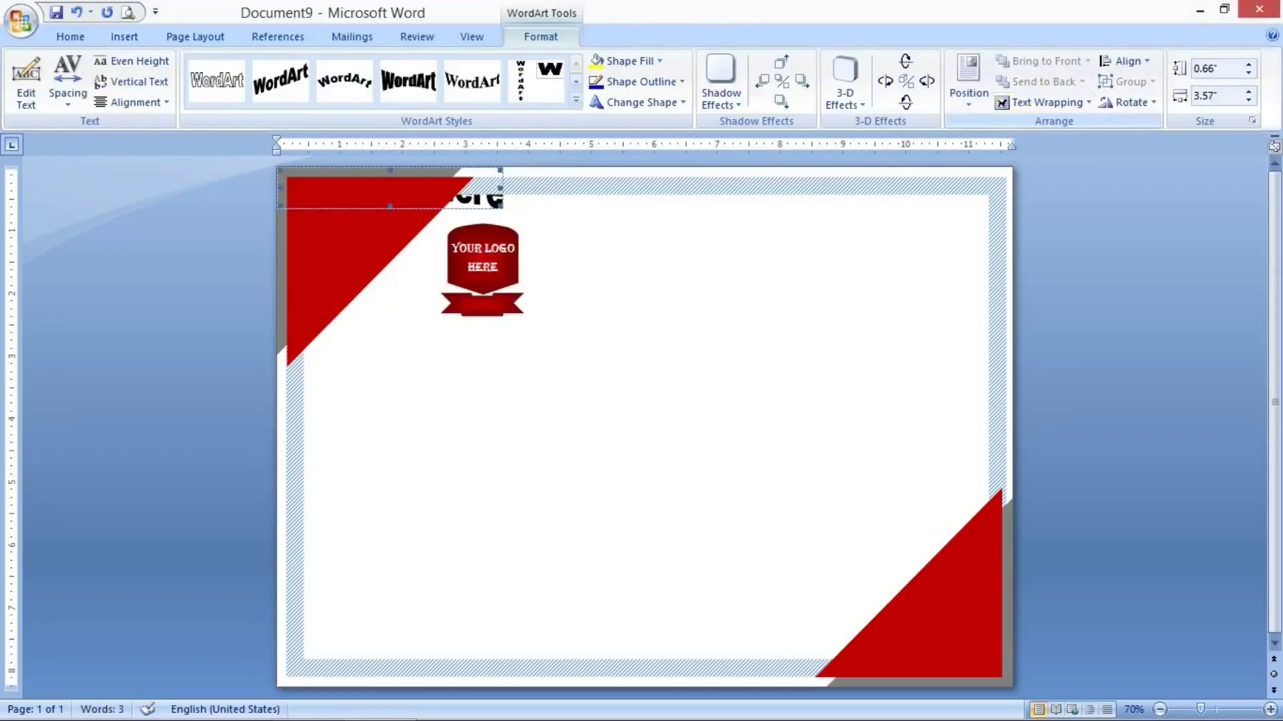
left_click(1041, 102)
left_click(1045, 212)
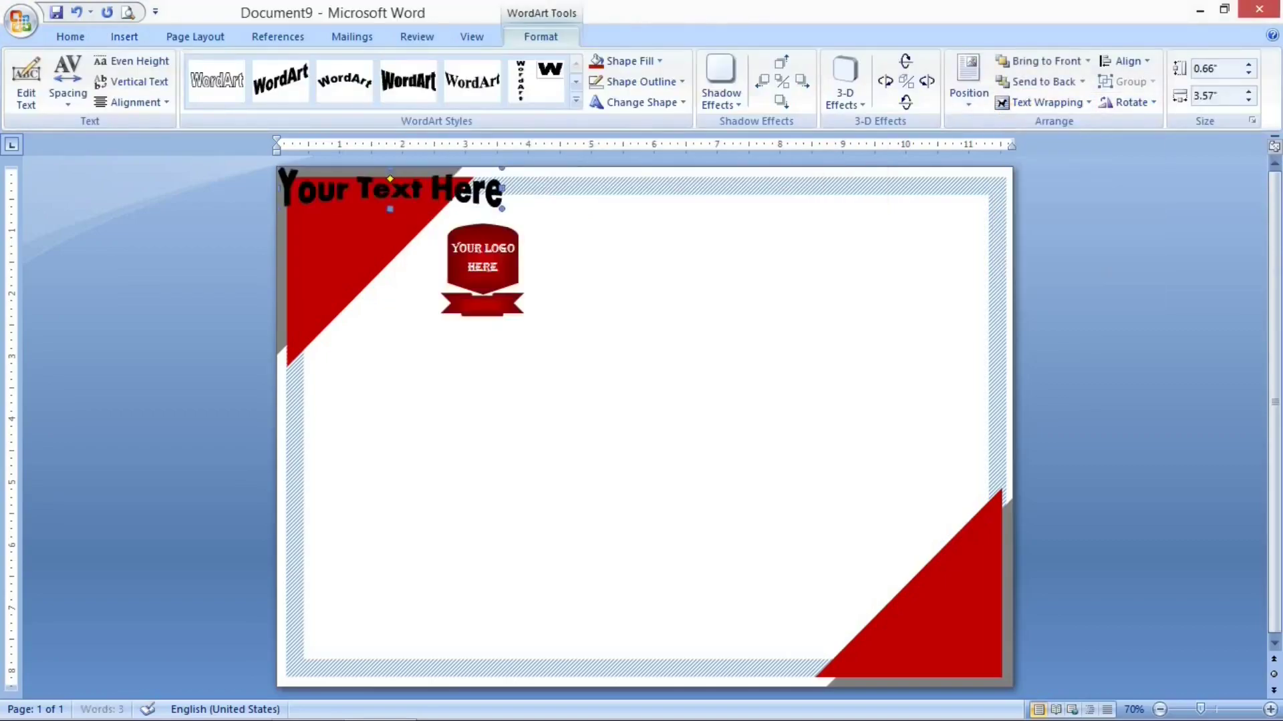
- Move the WordArt beside the logo badge and enlarge it to about 6.04 inches wide and 0.95 inches high
left_click_drag(389, 190, 714, 251)
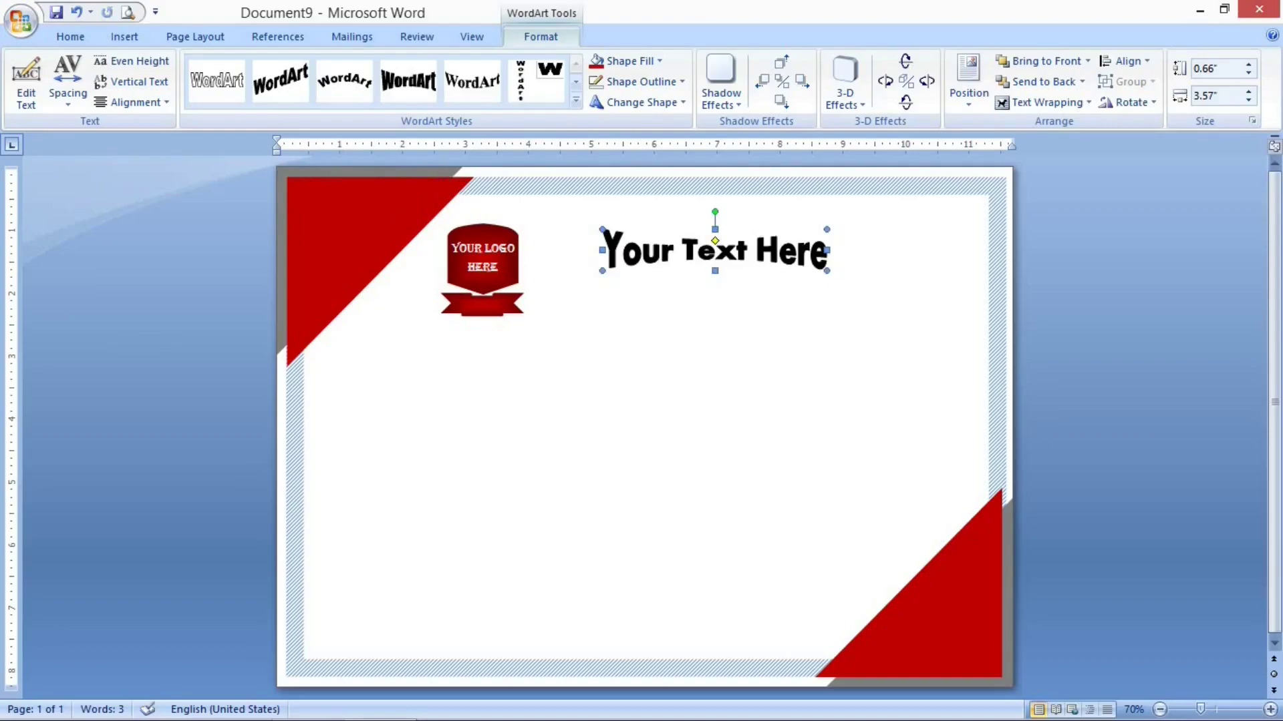
left_click_drag(827, 250, 959, 250)
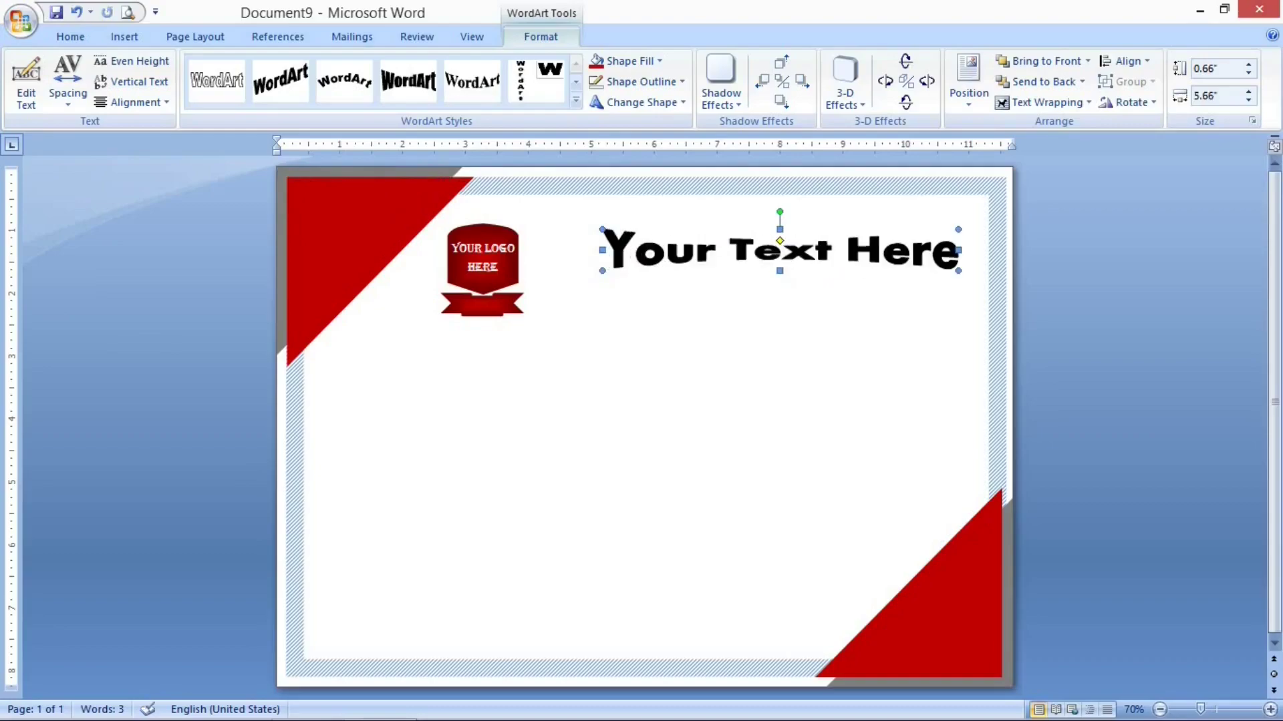
left_click_drag(602, 229, 560, 224)
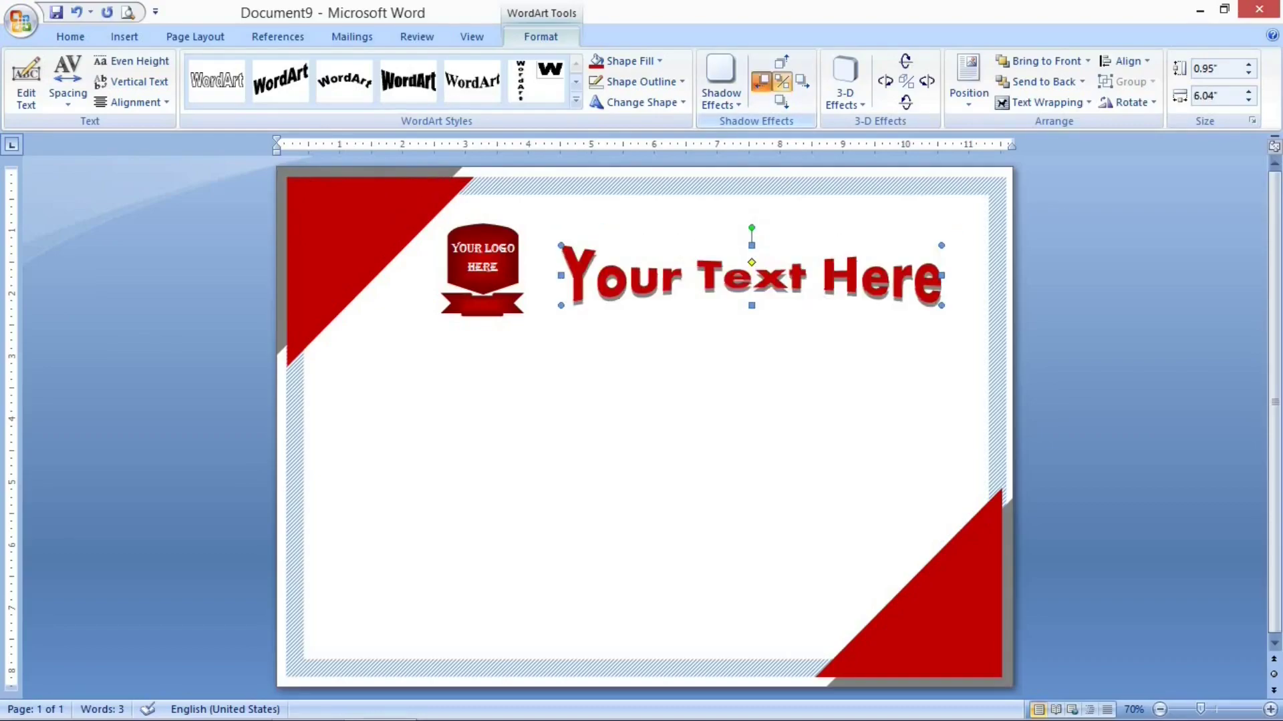
- Fine-tune the WordArt shadow's offset with small nudges left, down, up and right, and deselect the WordArt
left_click(760, 81)
left_click(761, 81)
left_click(782, 102)
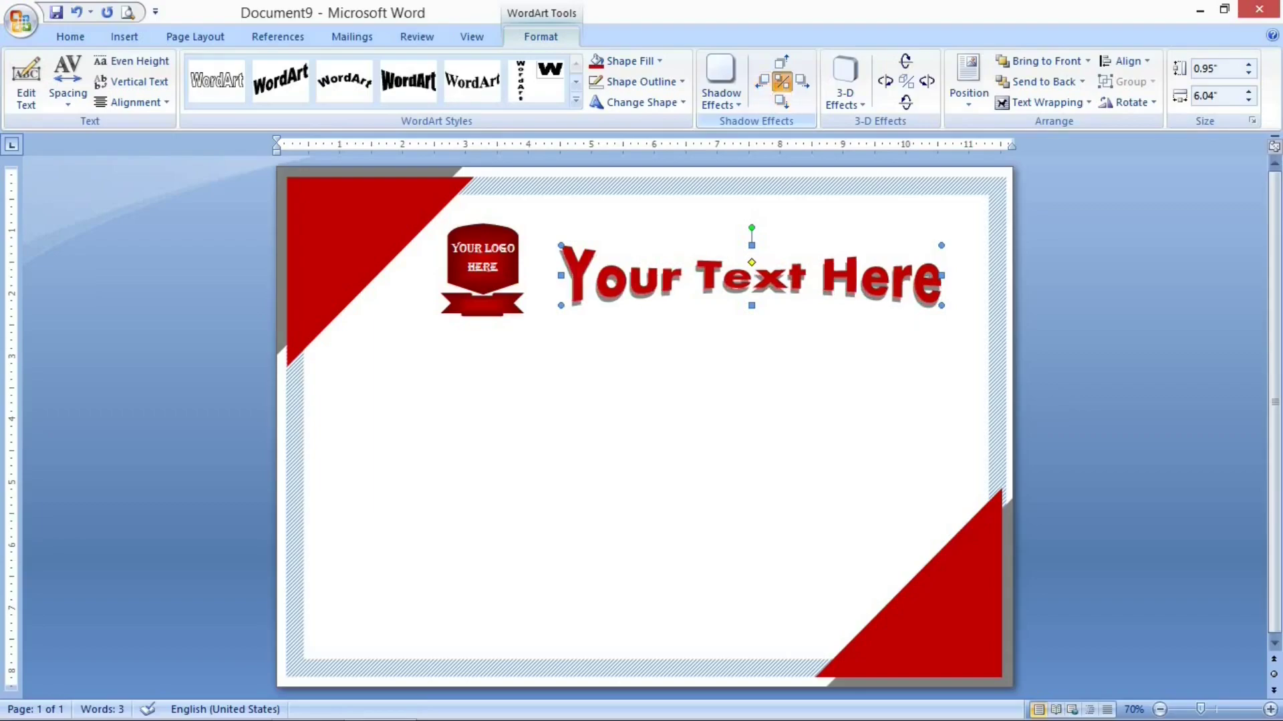
left_click(781, 61)
left_click(802, 81)
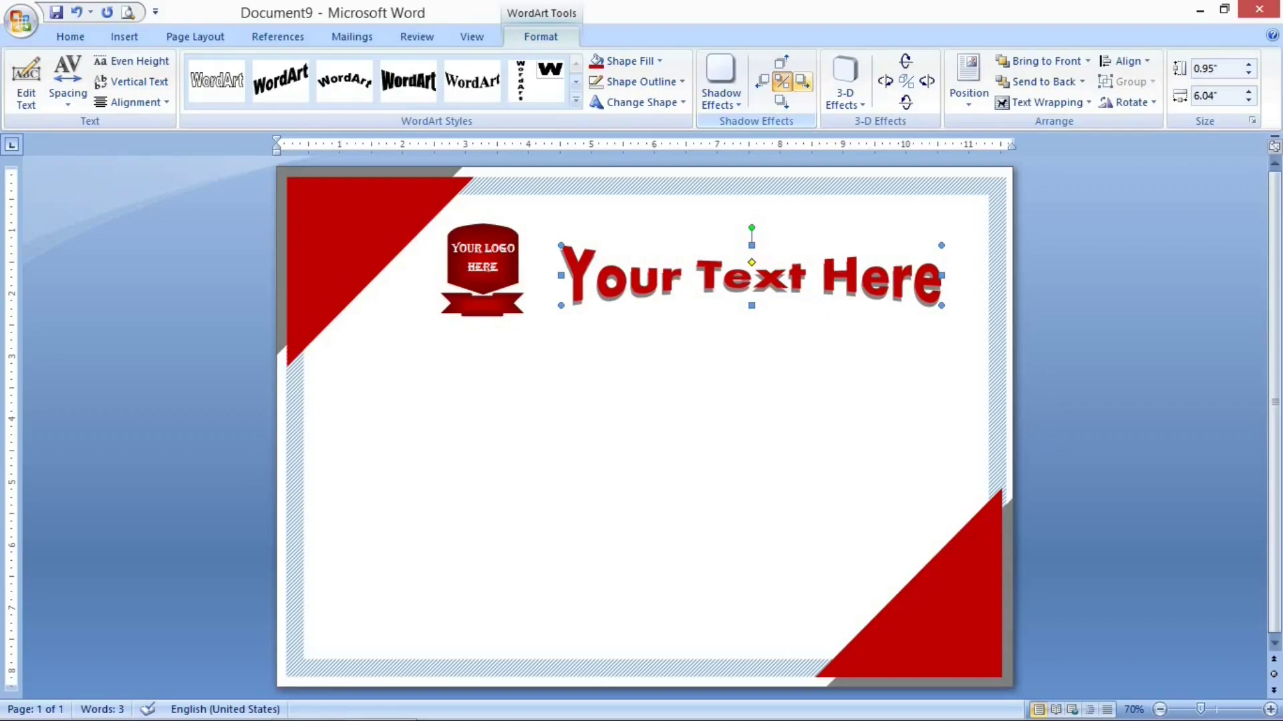
key("Escape")
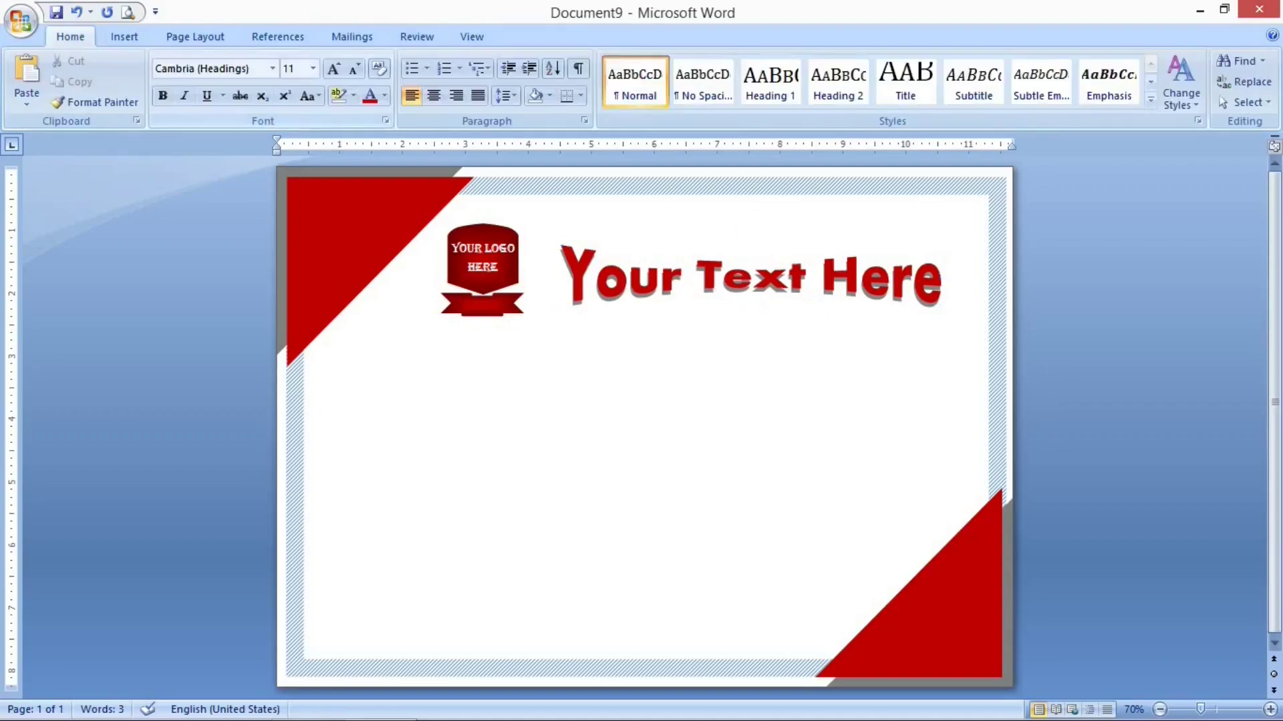
- Draw a text box about 8.22 inches wide and 0.52 inches high below the badge and WordArt, and adjust its position slightly
left_click(124, 37)
left_click(284, 80)
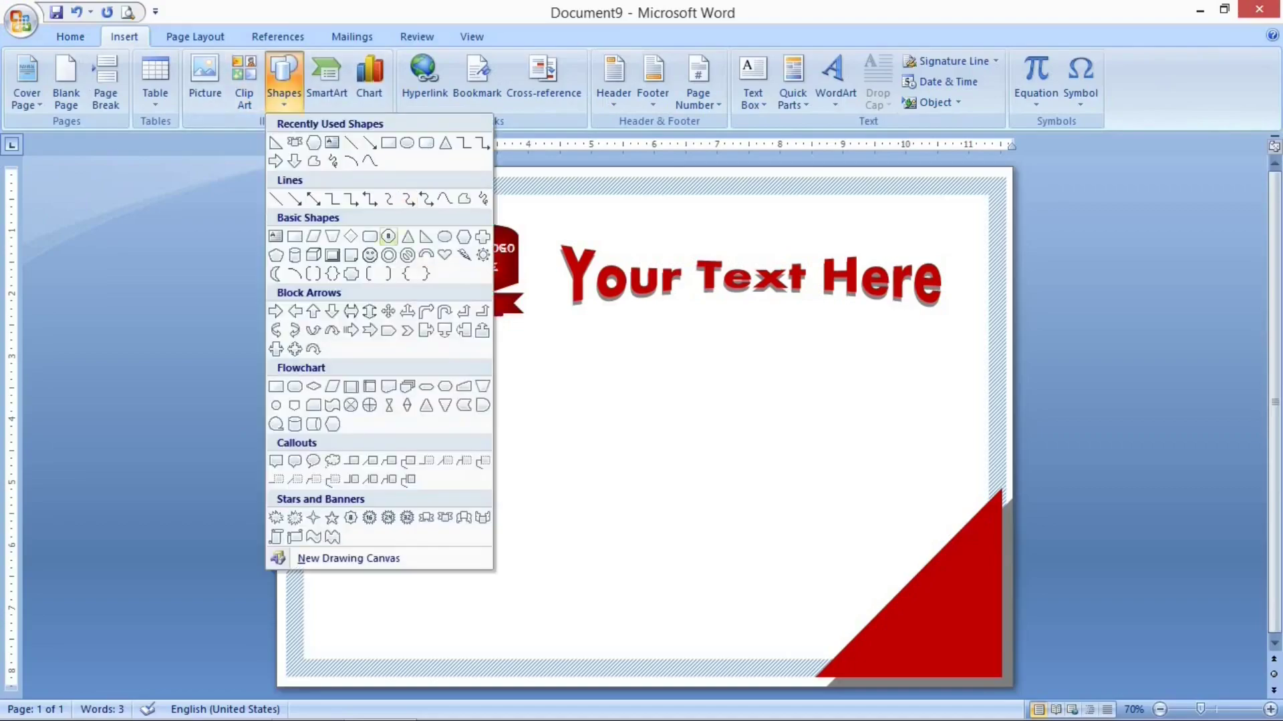
left_click(332, 142)
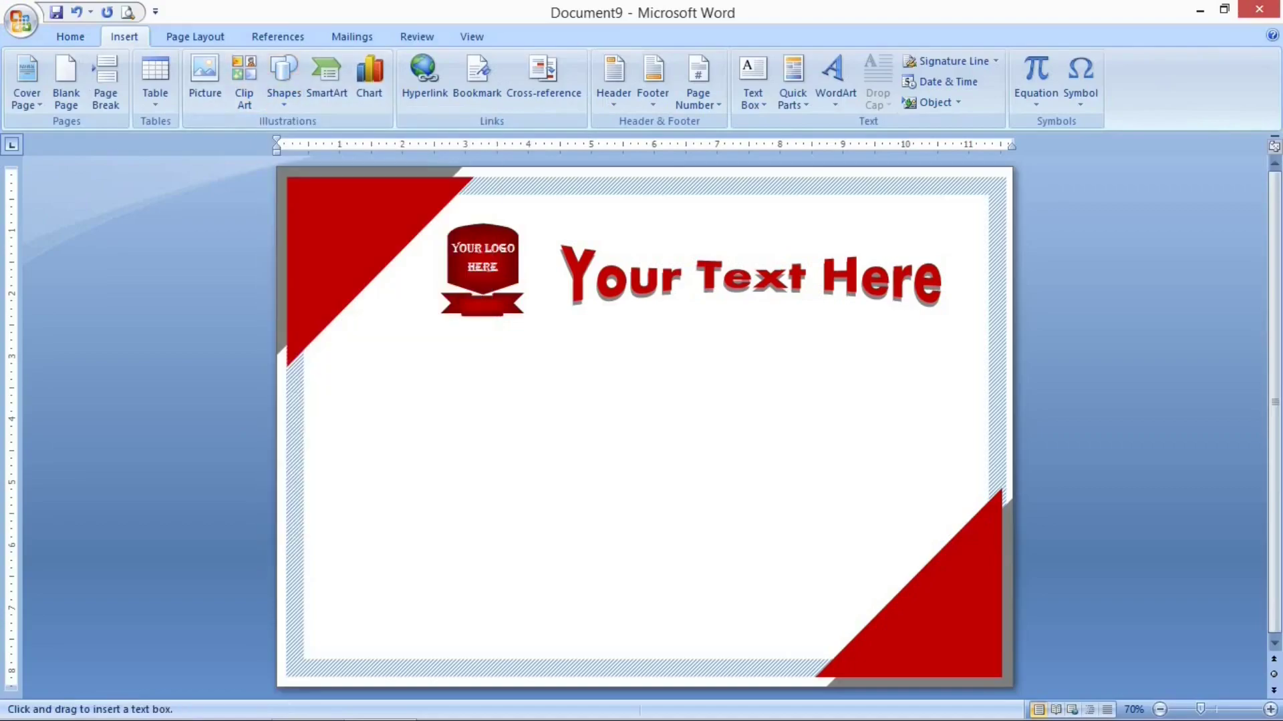
left_click_drag(440, 343, 958, 376)
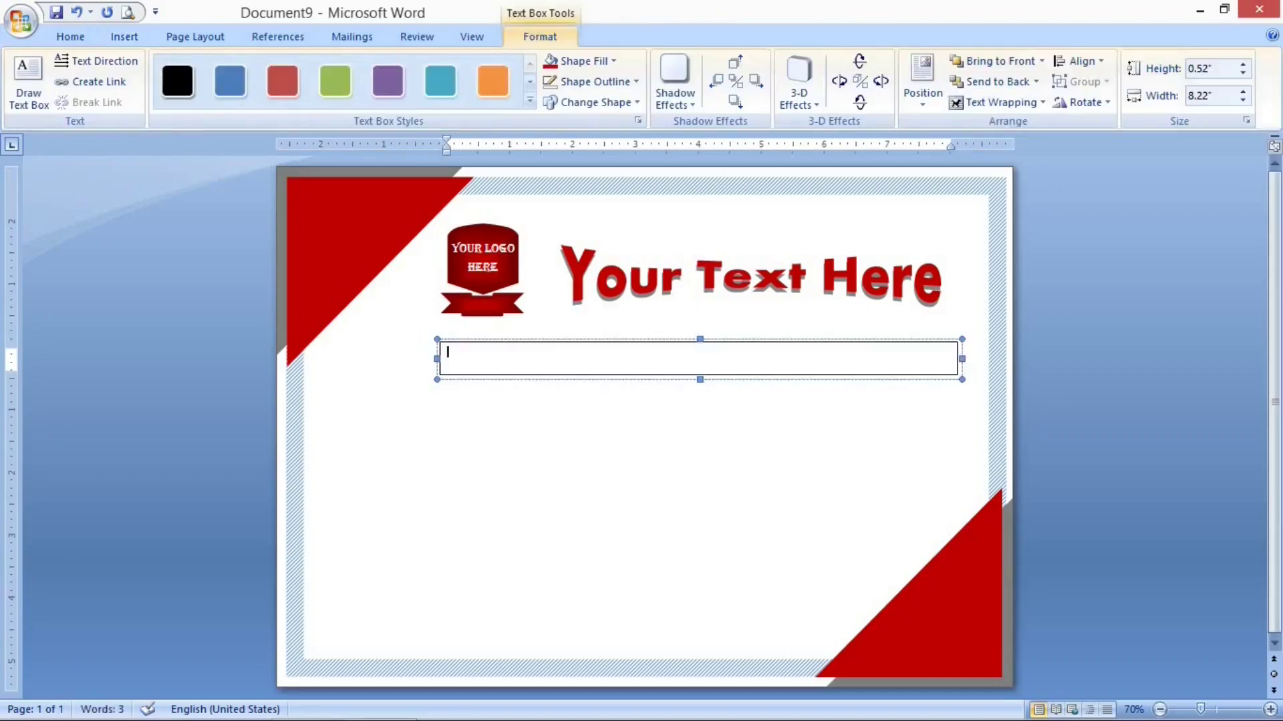
mouse_move(571, 342)
left_mouse_down()
mouse_move(516, 342)
mouse_move(555, 348)
mouse_move(555, 334)
left_mouse_up()
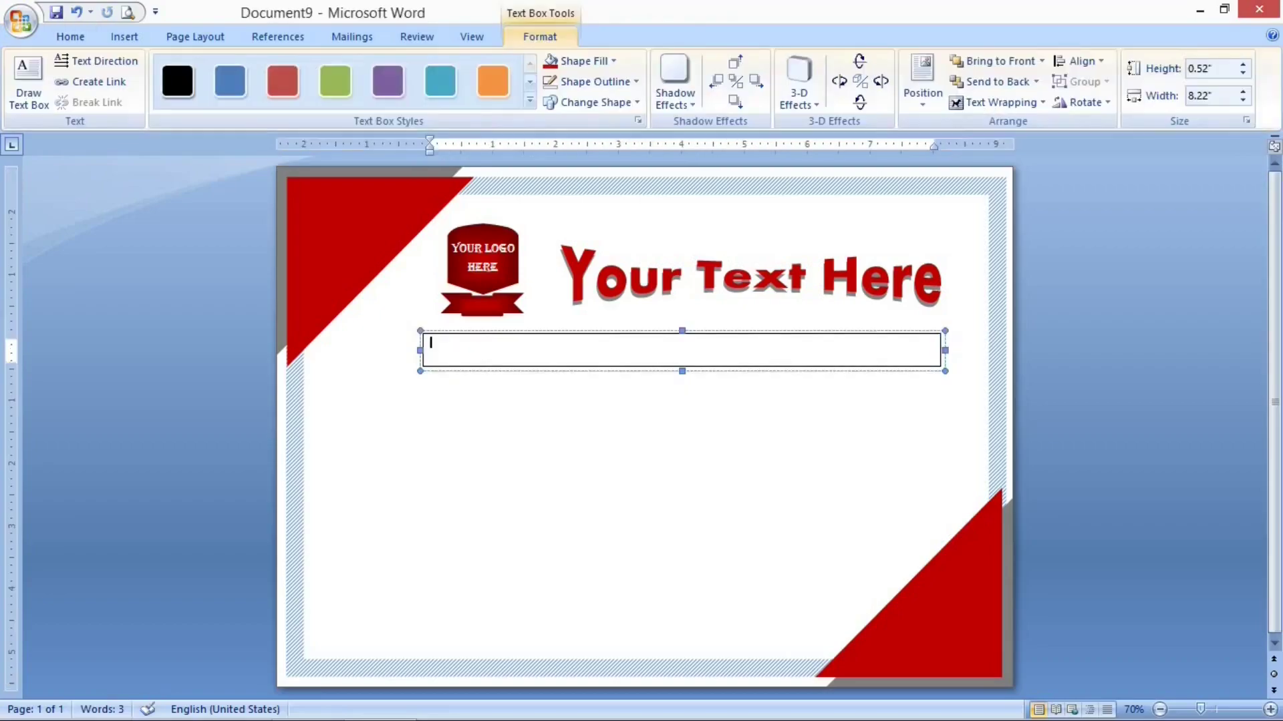
- Enter the text "Certificate of apreciation" in the new text box
type("ce")
type("r")
type("tificate ")
type("of a")
type("preciation")
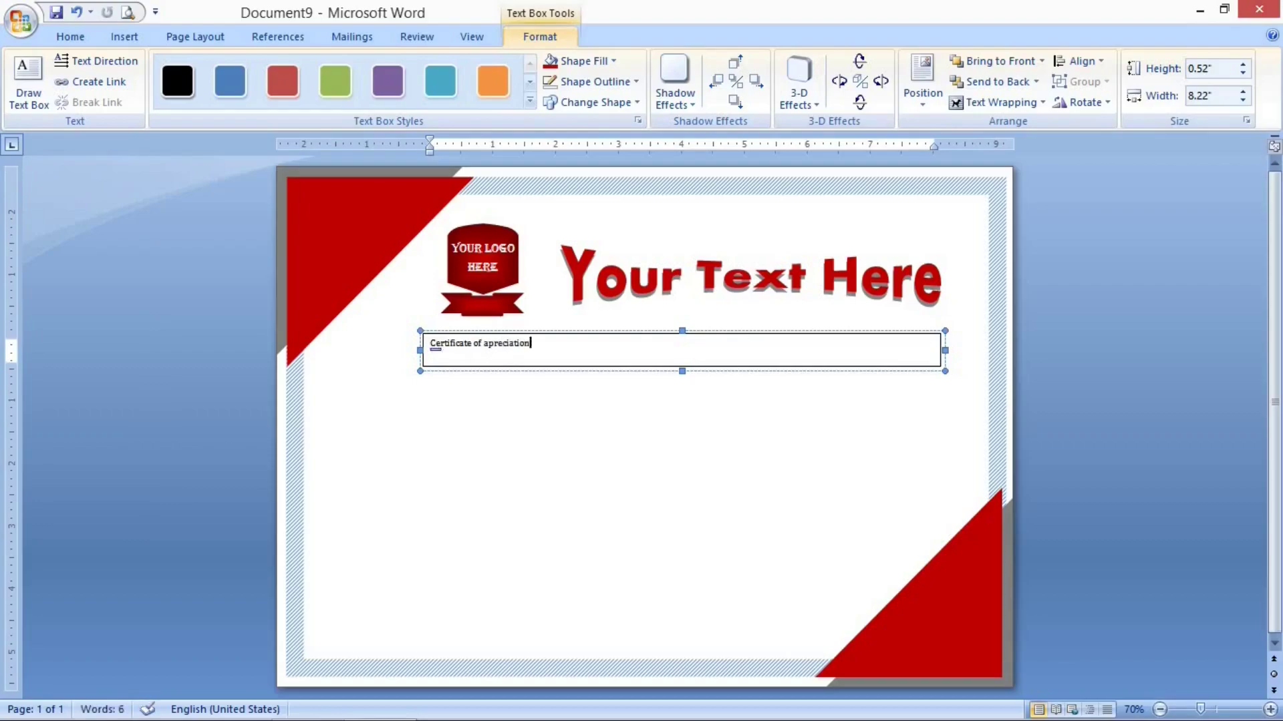
- Format the text box's line in Calibri (Body), size 36, and make the box taller to fit it
triple_click(449, 344)
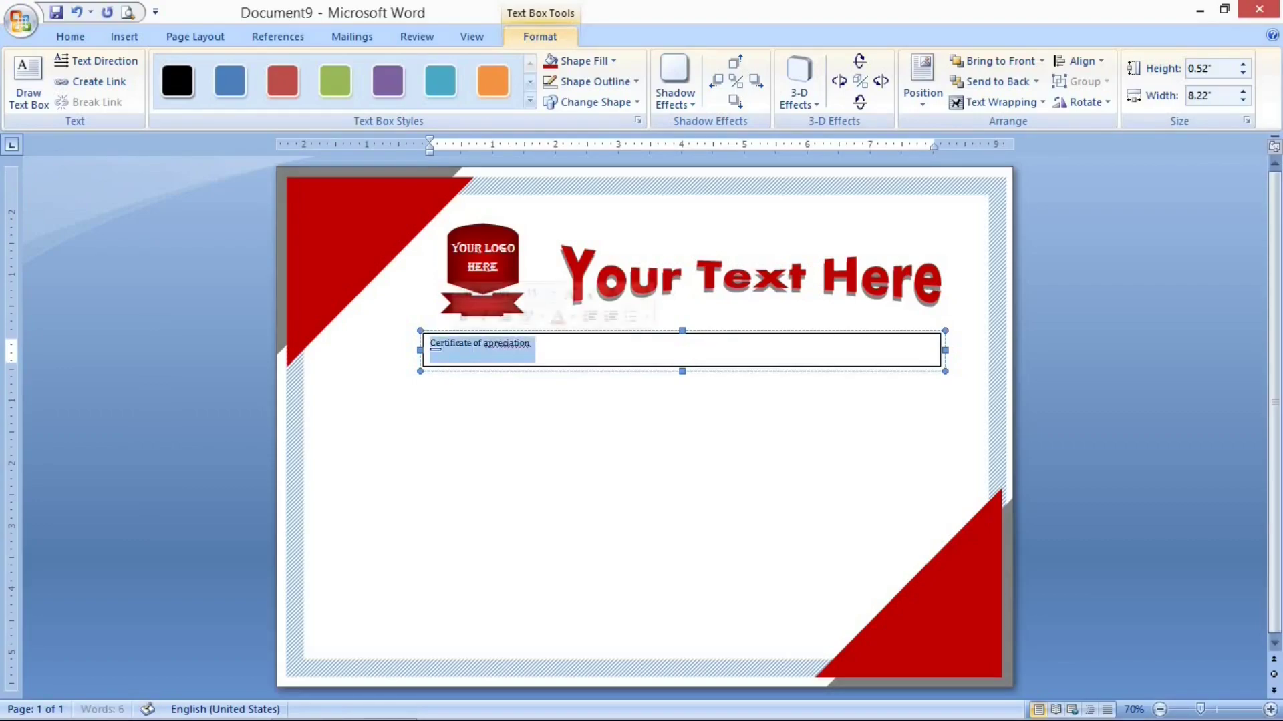
left_click(70, 36)
left_click(313, 68)
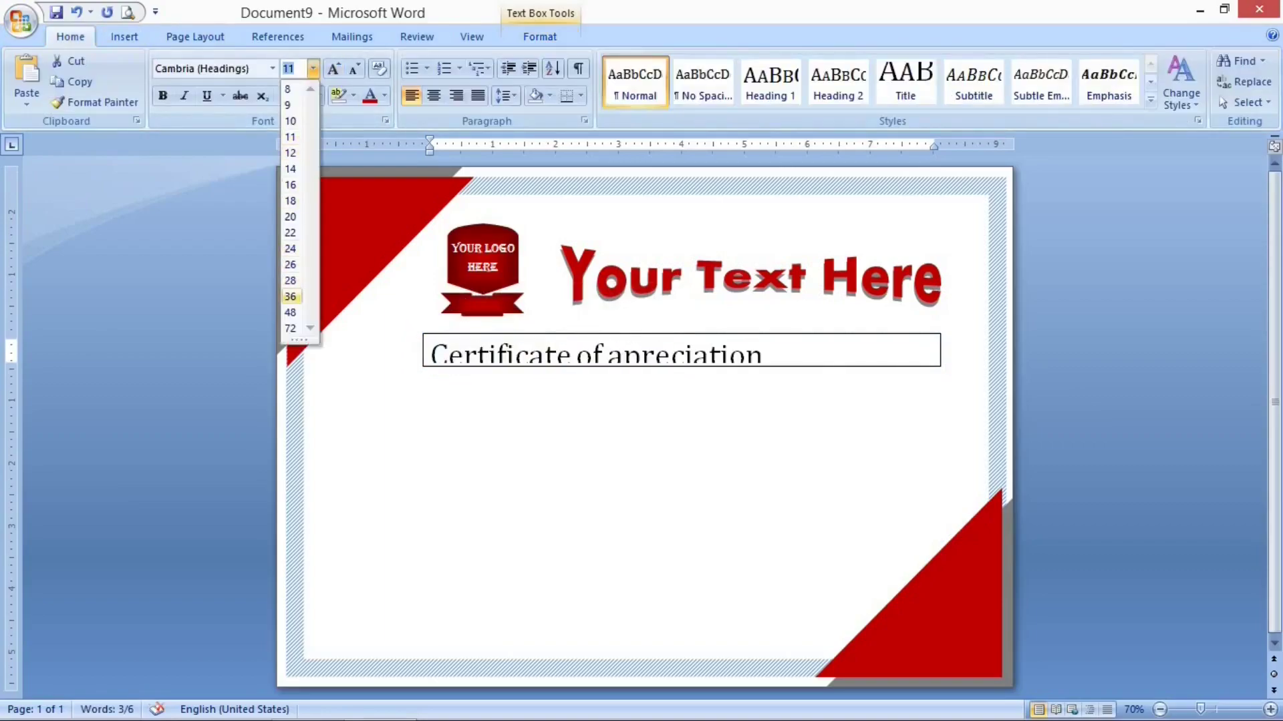
left_click(290, 296)
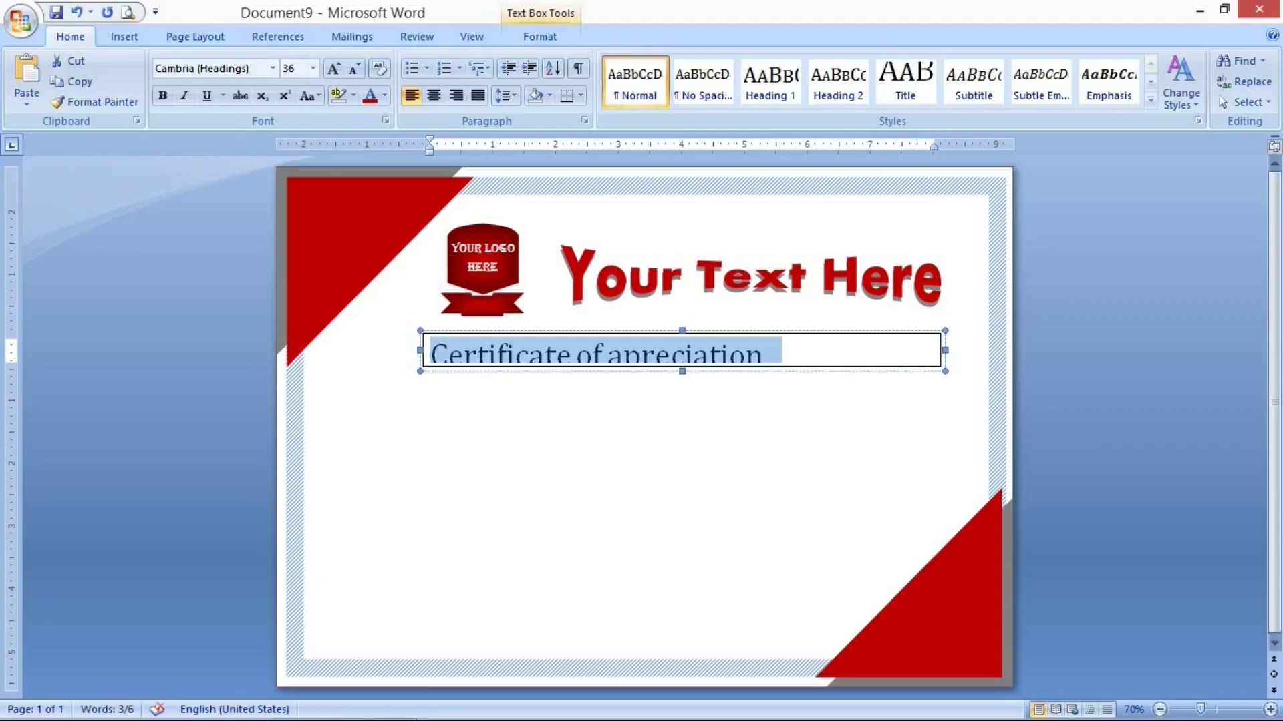
left_click(272, 69)
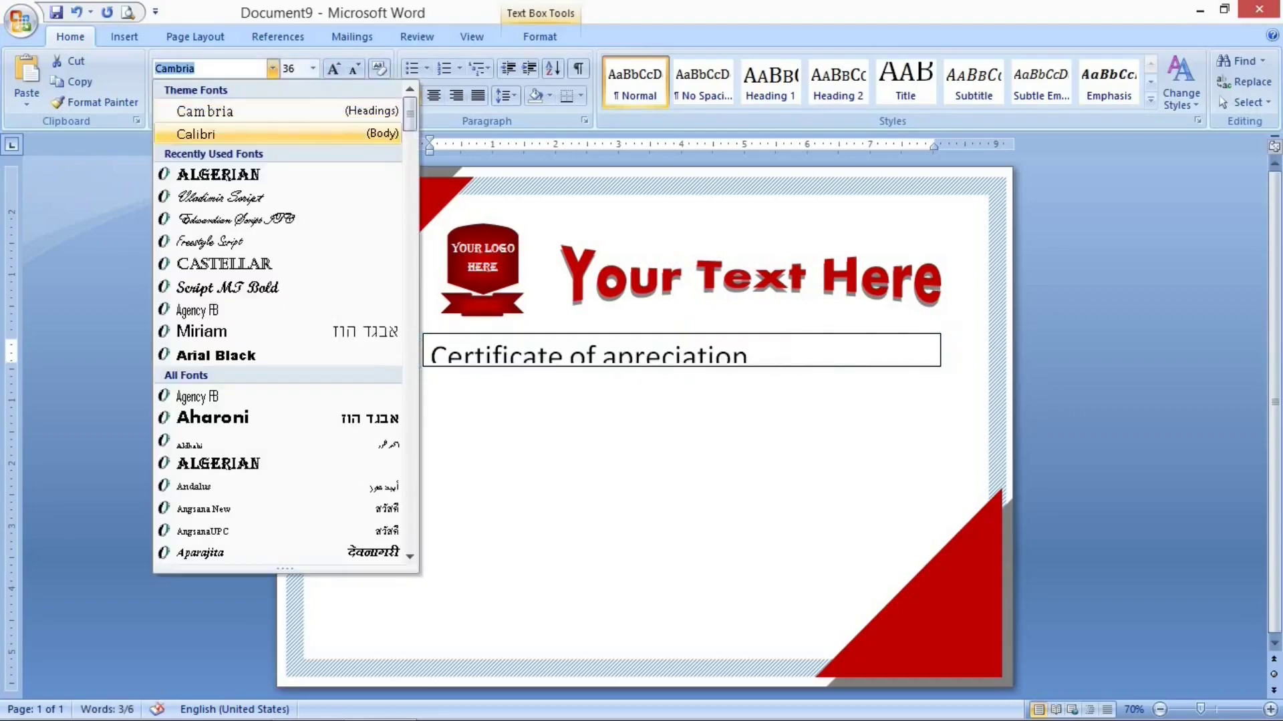
left_click(234, 133)
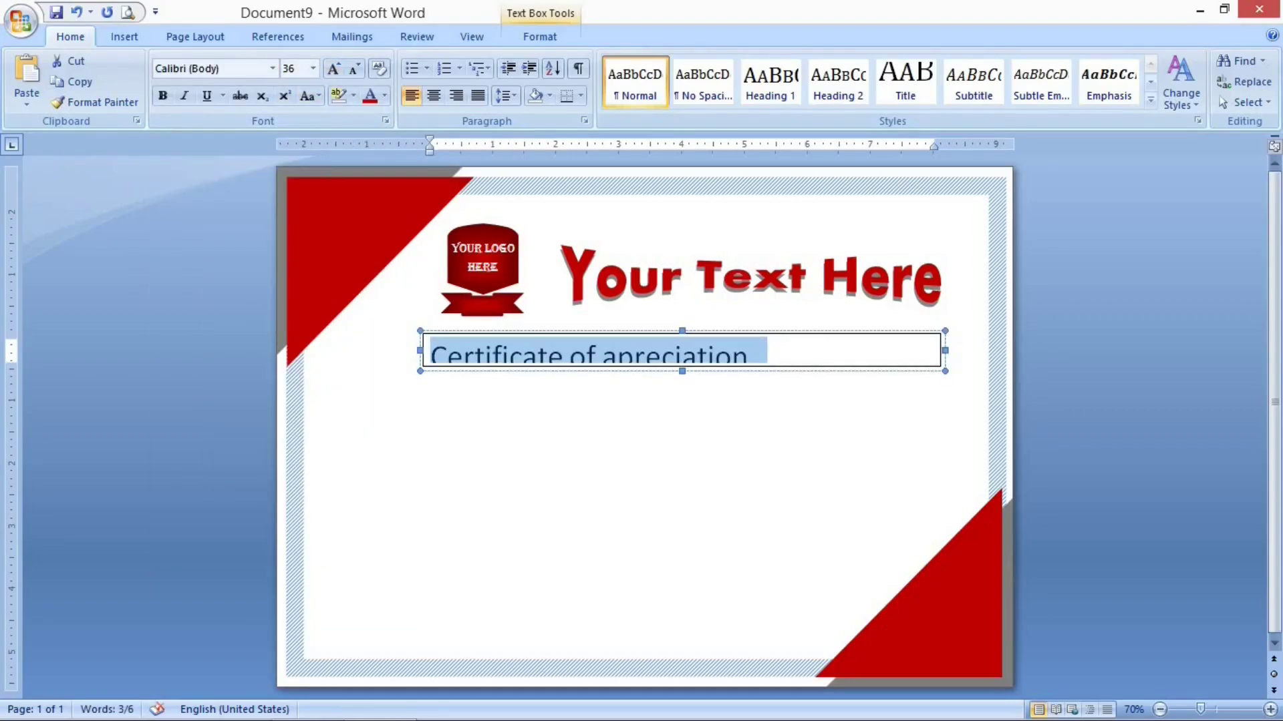
left_click_drag(682, 371, 681, 385)
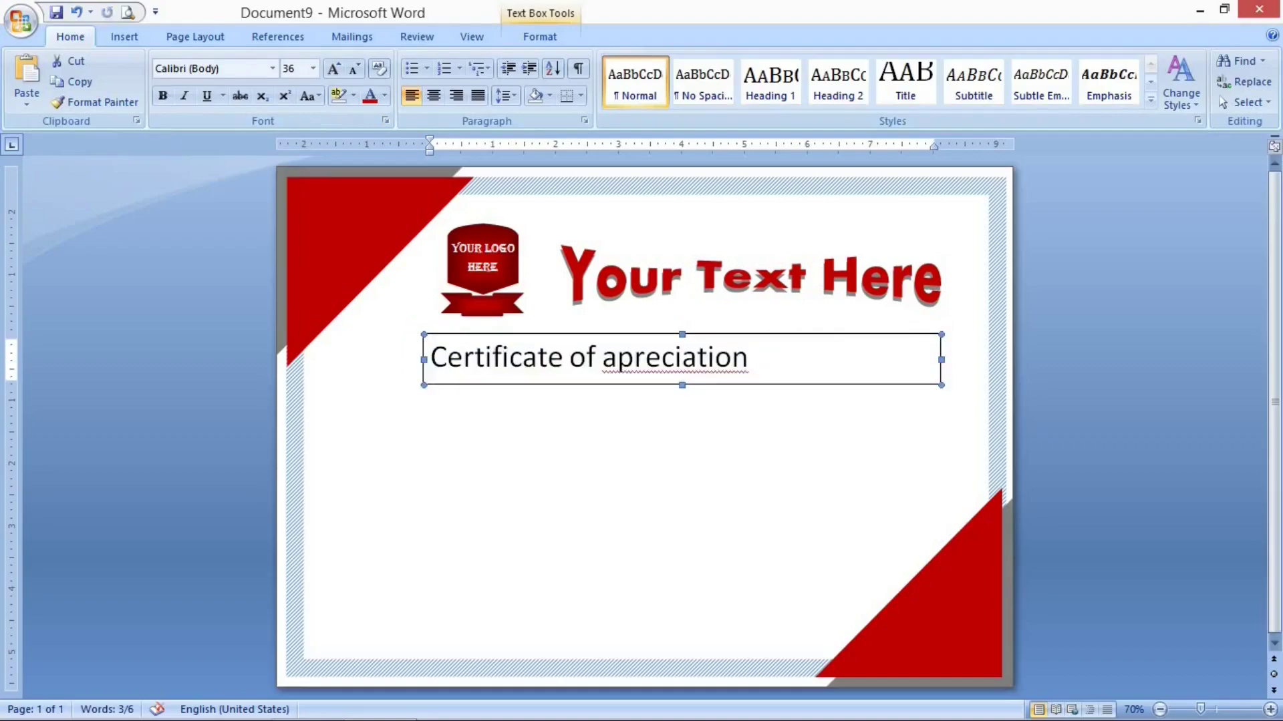
- Correct the misspelled word "apreciation" to "appreciation" using the spelling suggestion
right_click(653, 356)
left_click(638, 361)
right_click(638, 362)
left_click(675, 357)
double_click(675, 357)
right_click(742, 364)
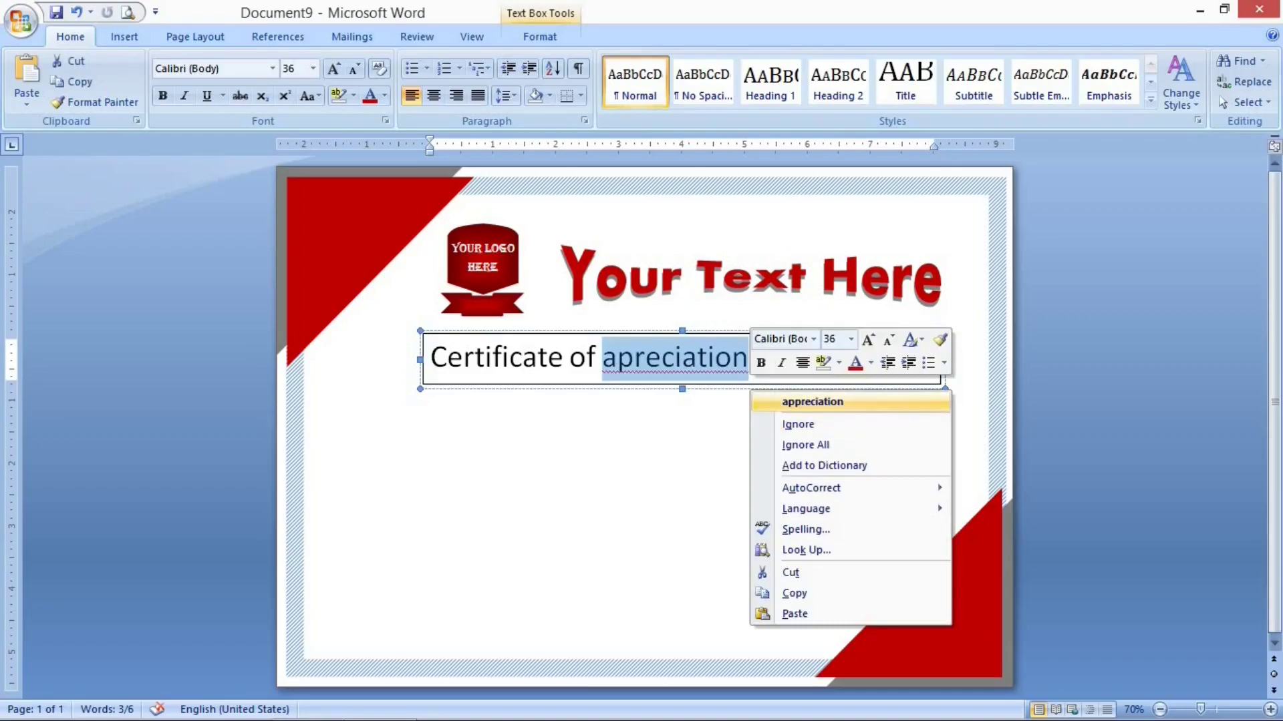
left_click(812, 402)
- Change the line's capitalization to "Certificate of Appreciation" and increase its font size to 48
key("ctrl+a")
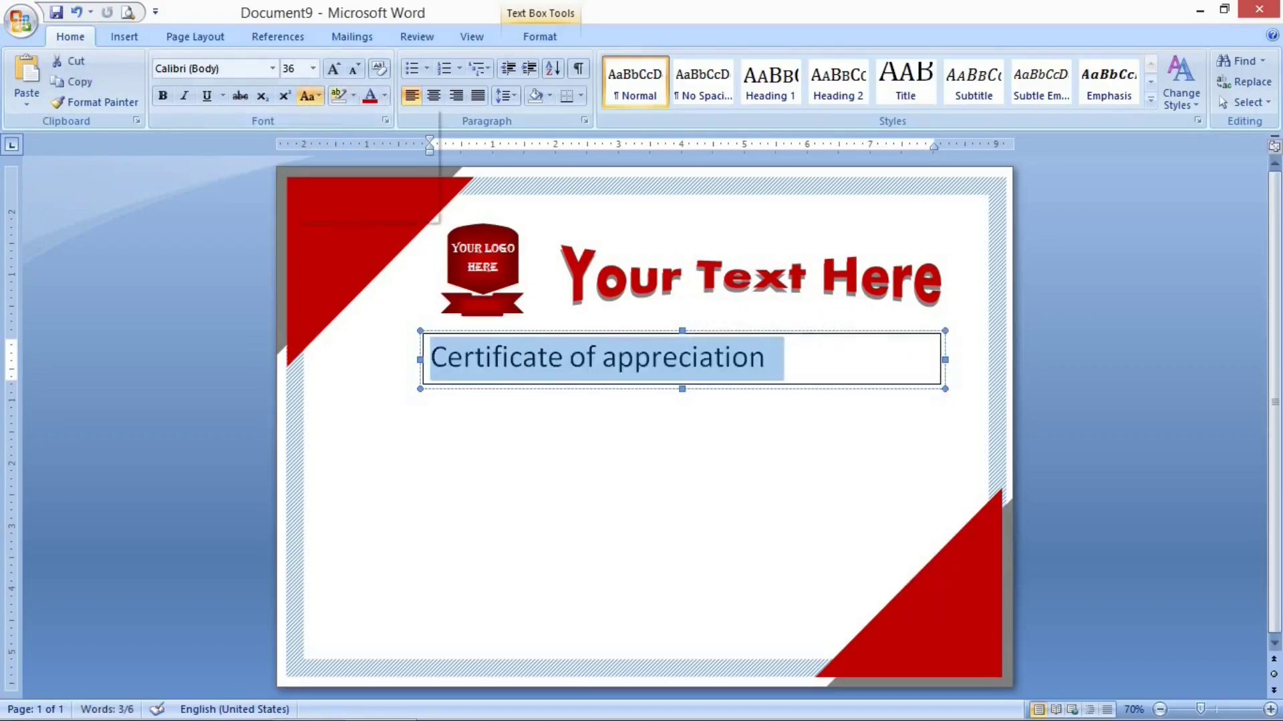
left_click(361, 186)
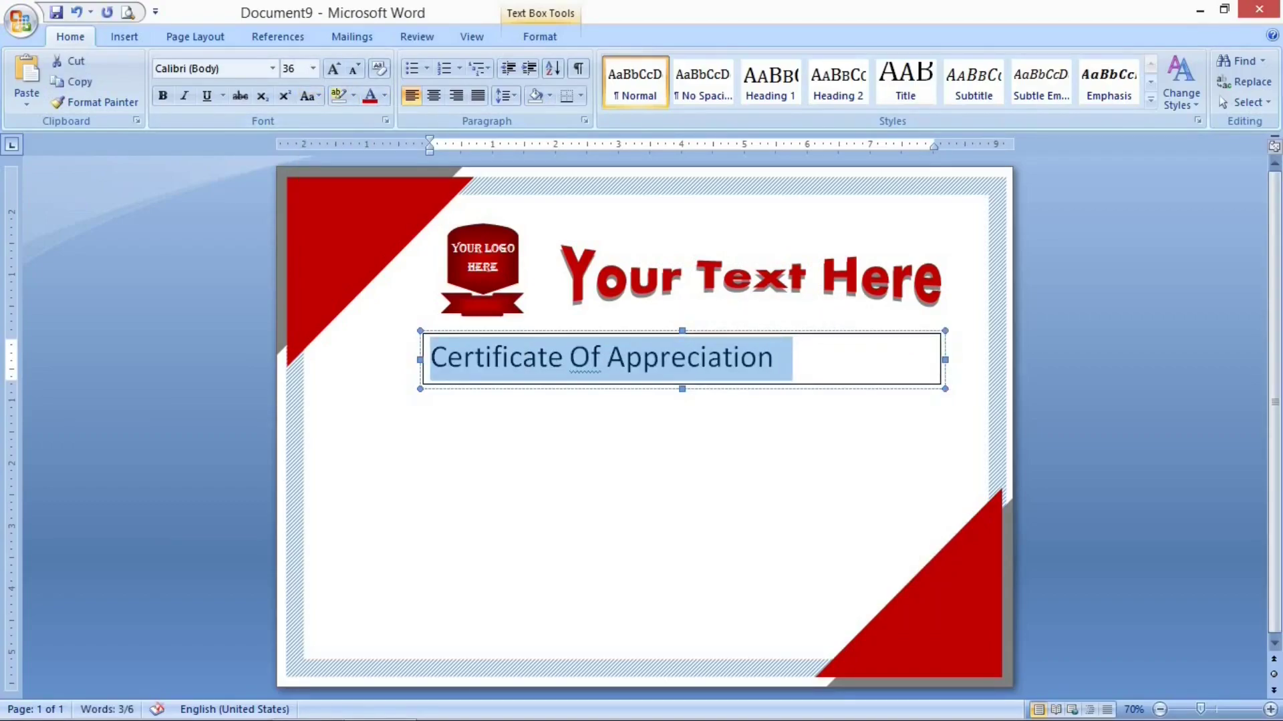
right_click(597, 374)
left_click(621, 401)
left_click_drag(431, 359, 769, 359)
left_click(333, 68)
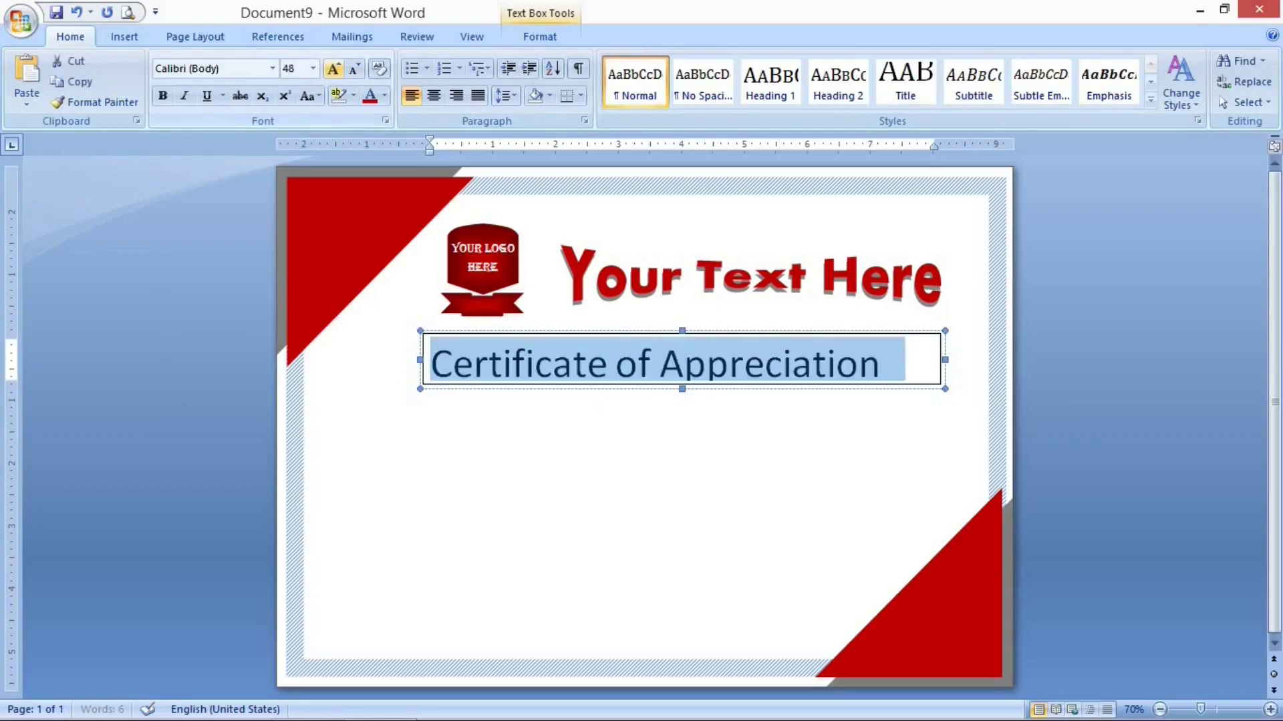